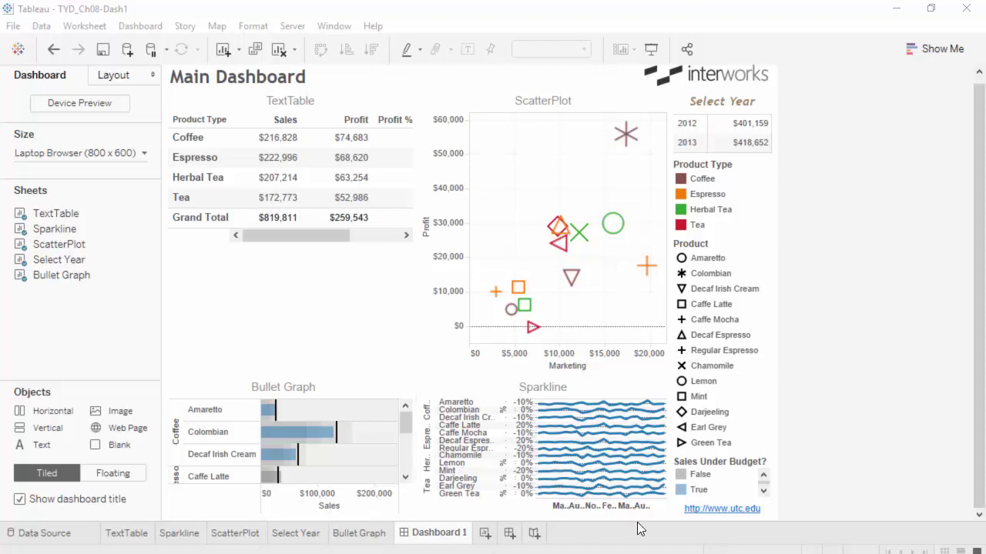
# Step: Move the Sales Under Budget? legend from the dashboard's legend column to directly below the Bullet Graph
pyautogui.click(737, 477)
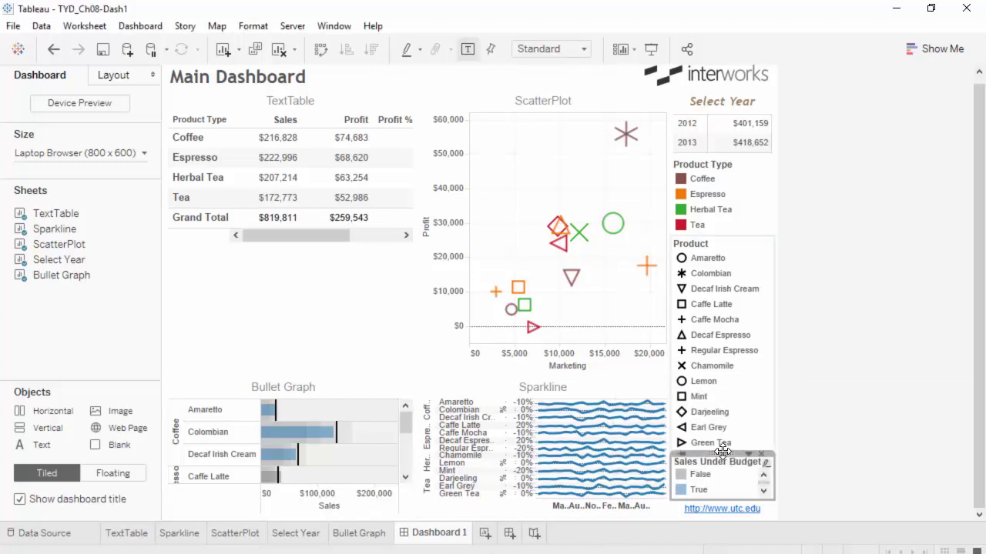
pyautogui.moveTo(722, 455); pyautogui.dragTo(298, 485)
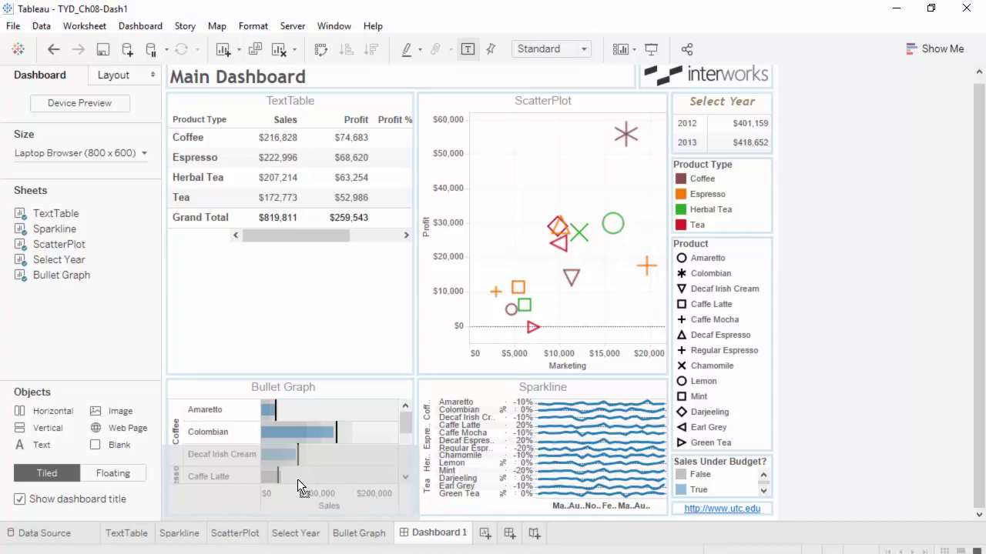
pyautogui.moveTo(297, 479); pyautogui.dragTo(298, 479)
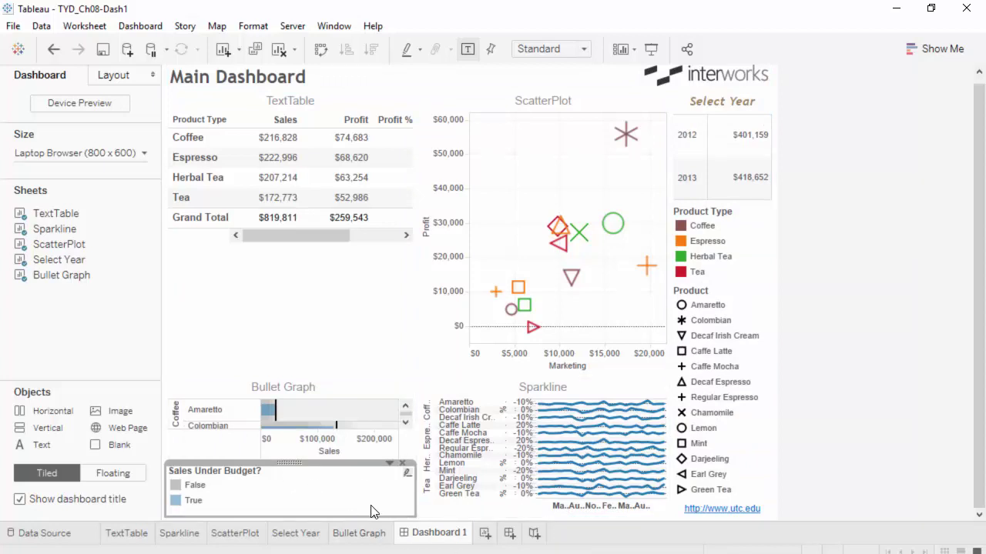
# Step: Enlarge the Bullet Graph upward into the empty space beneath the TextTable
pyautogui.moveTo(383, 530)
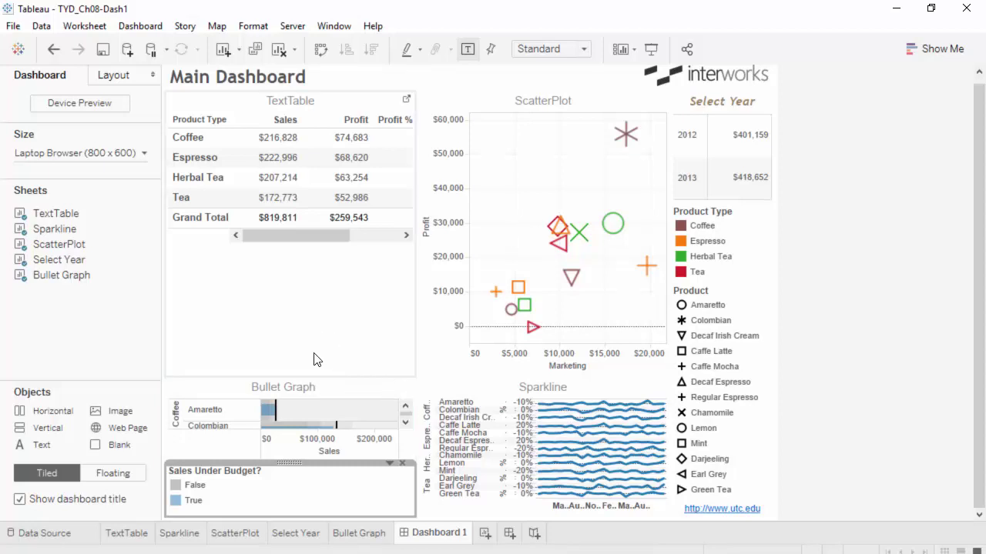
pyautogui.click(336, 389)
pyautogui.moveTo(325, 376); pyautogui.dragTo(332, 328)
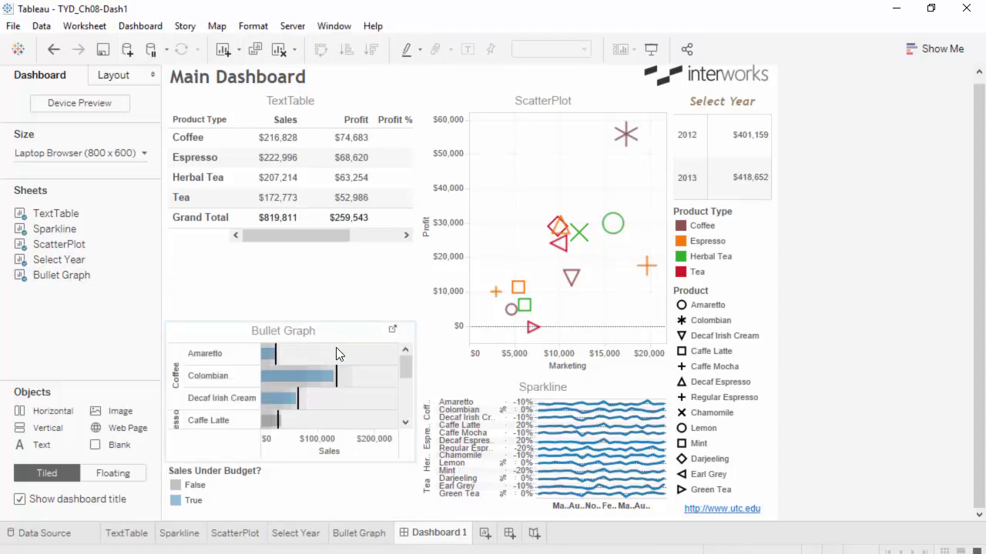
# Step: Replace the Bullet Graph's title with "Sales versus Budget by Product"
pyautogui.doubleClick(298, 331)
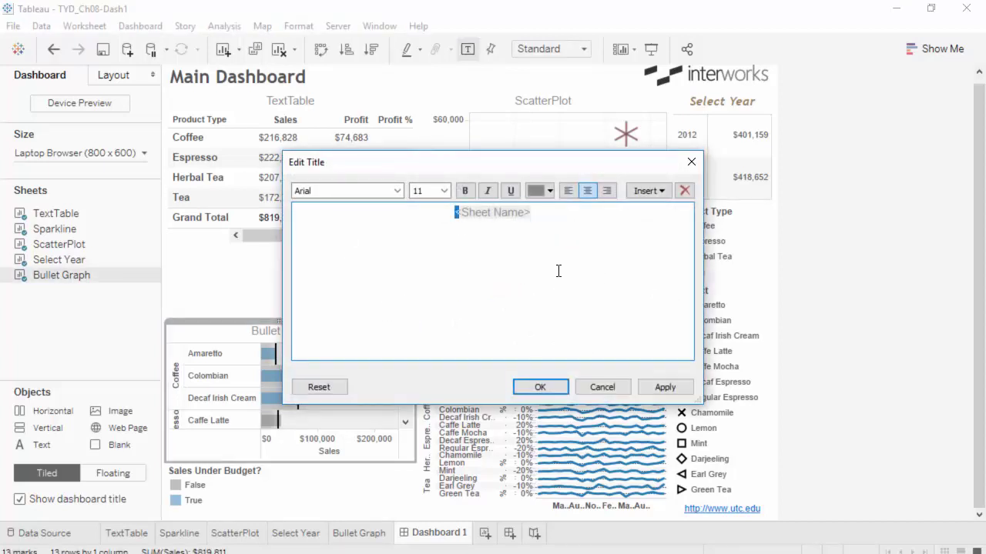
pyautogui.hotkey('ctrl', 'a')
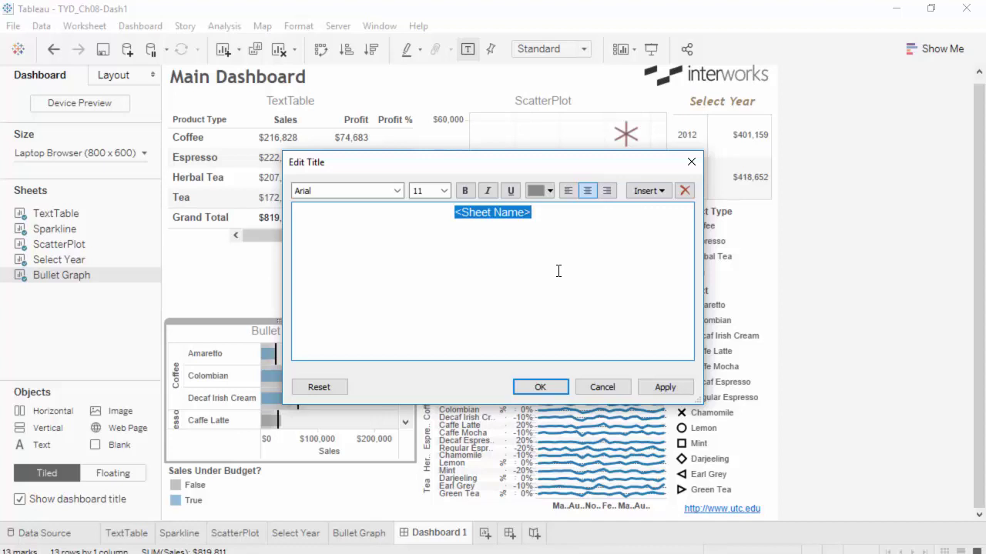
pyautogui.write('Sales')
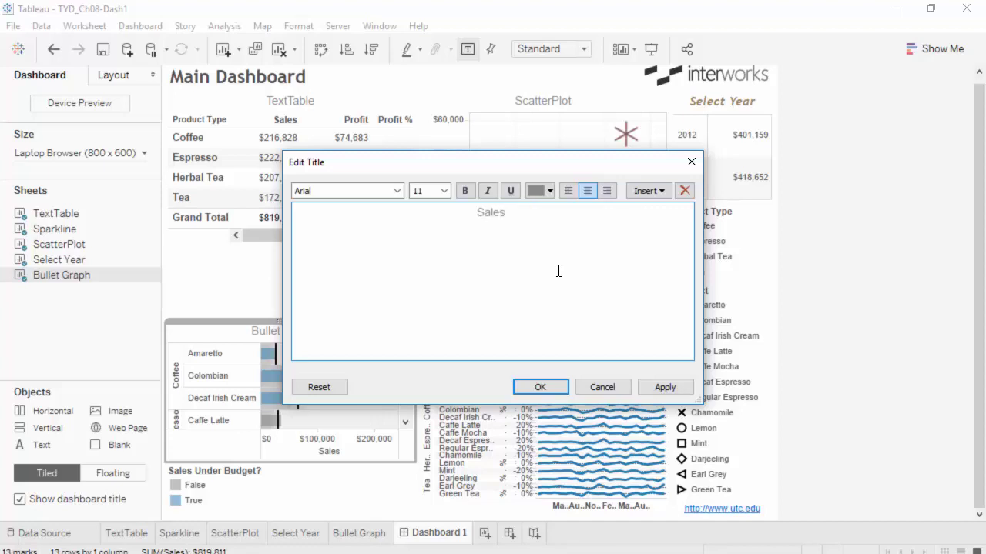
pyautogui.write(' versus Budget')
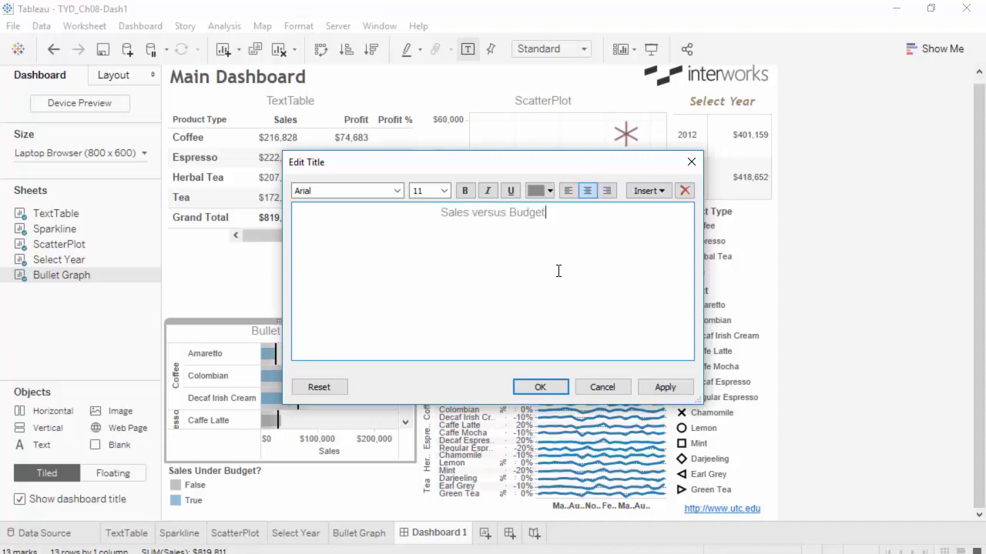
pyautogui.write(' by Pro')
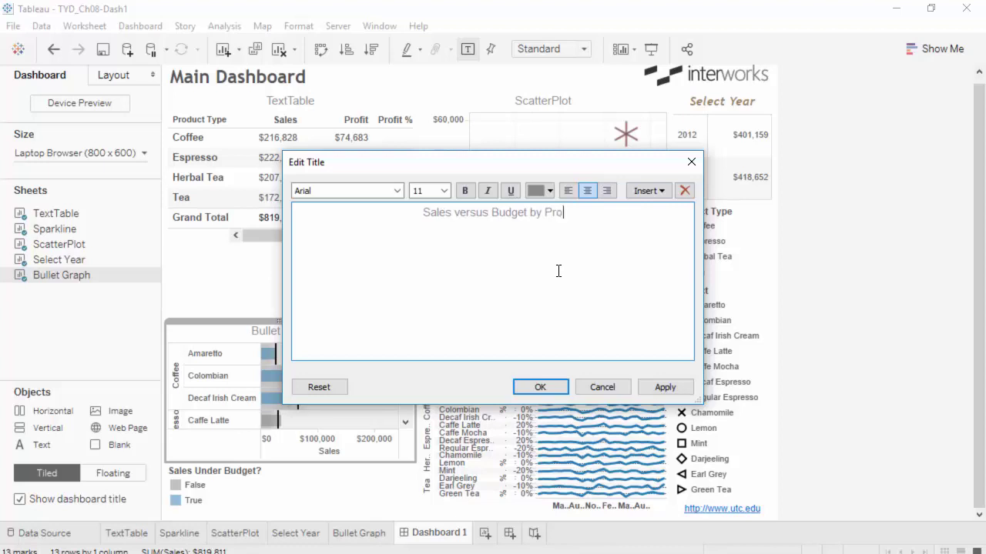
pyautogui.write('duct')
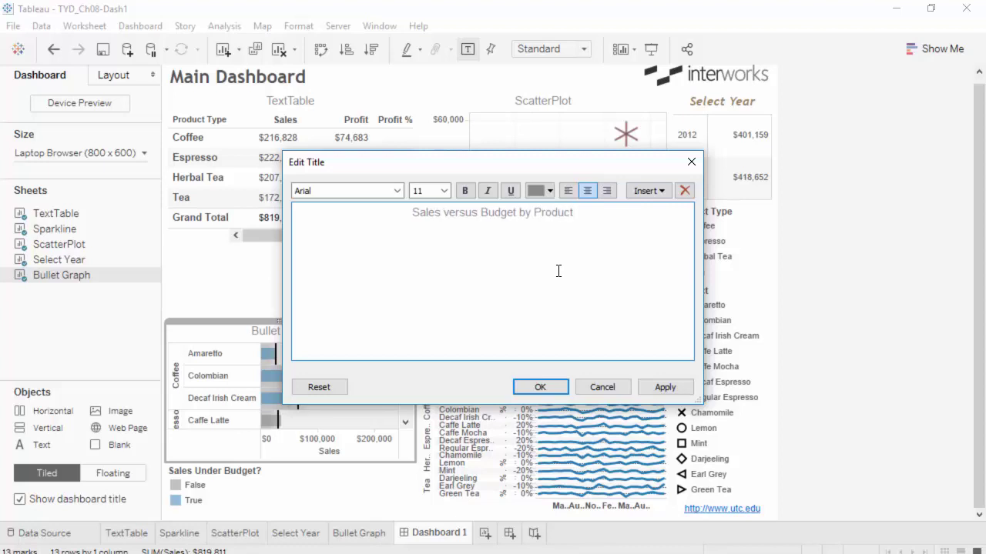
pyautogui.click(562, 387)
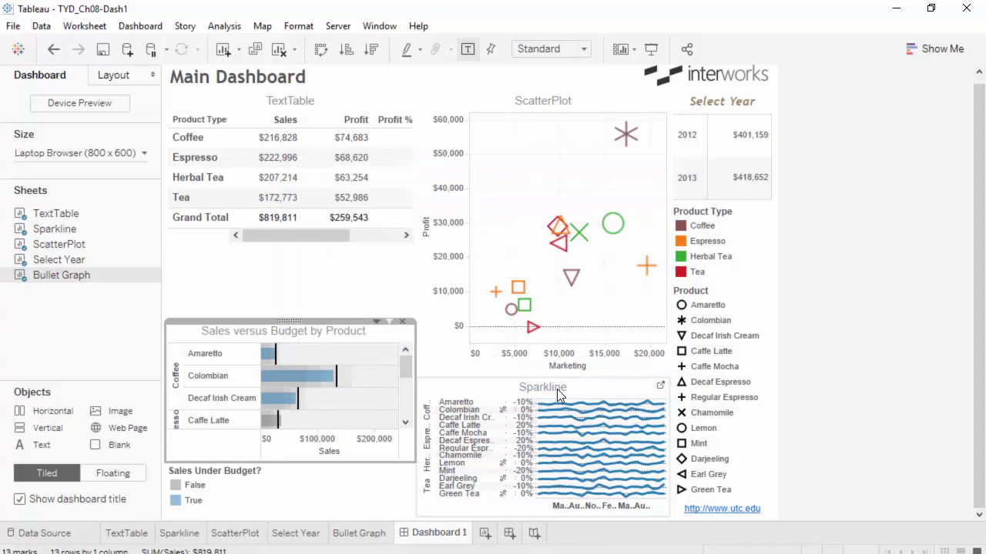
# Step: Replace the Sparkline chart's title with "Sales trend"
pyautogui.doubleClick(557, 389)
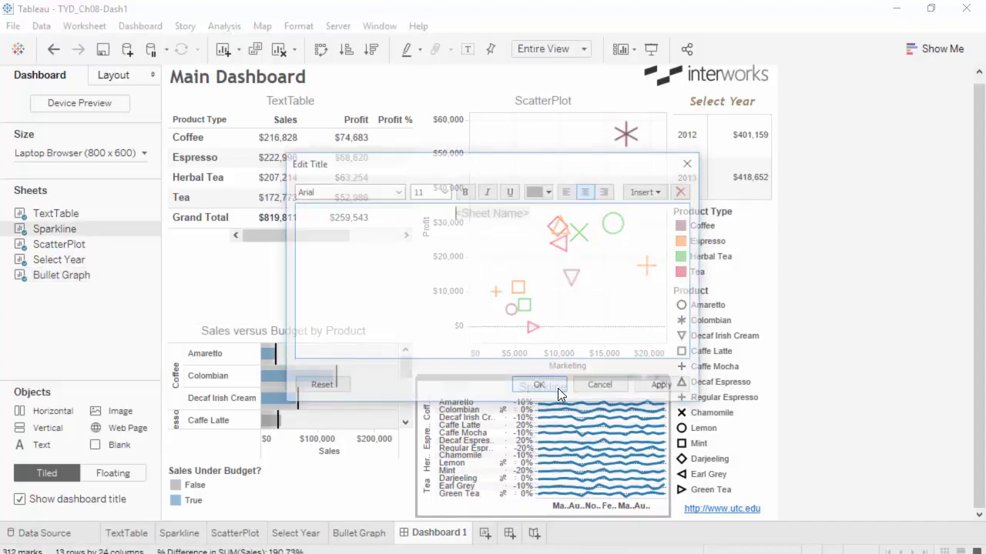
pyautogui.moveTo(563, 218); pyautogui.dragTo(409, 192)
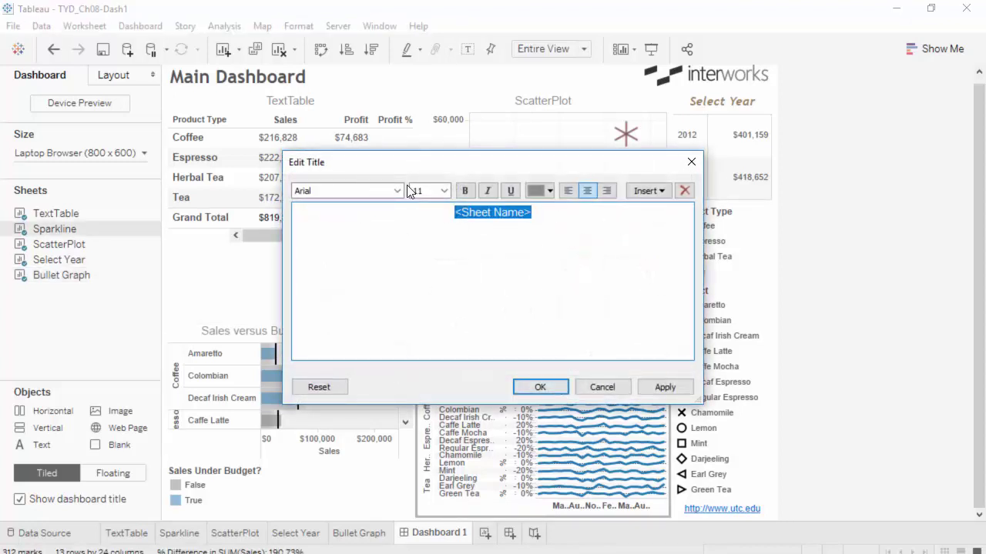
pyautogui.write('Sales tre')
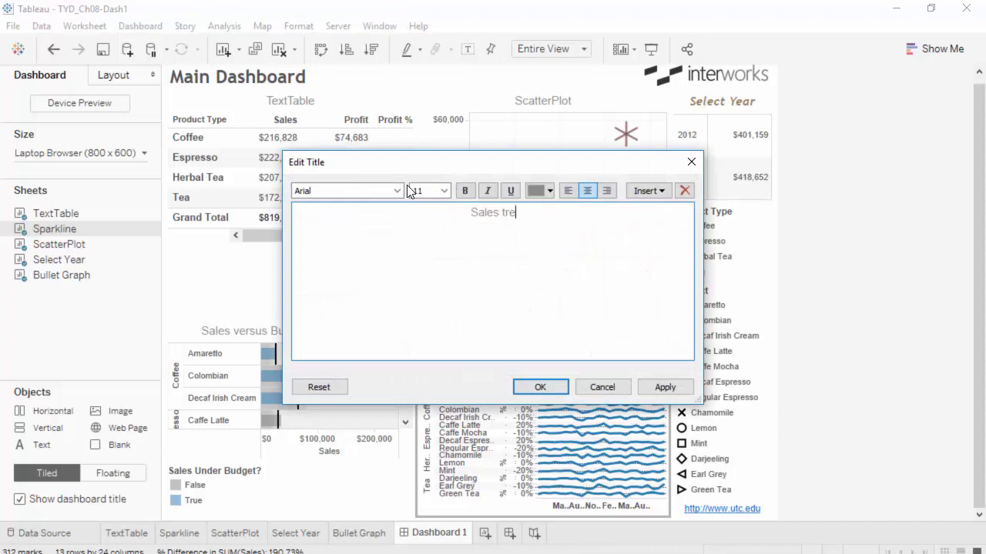
pyautogui.write('nd')
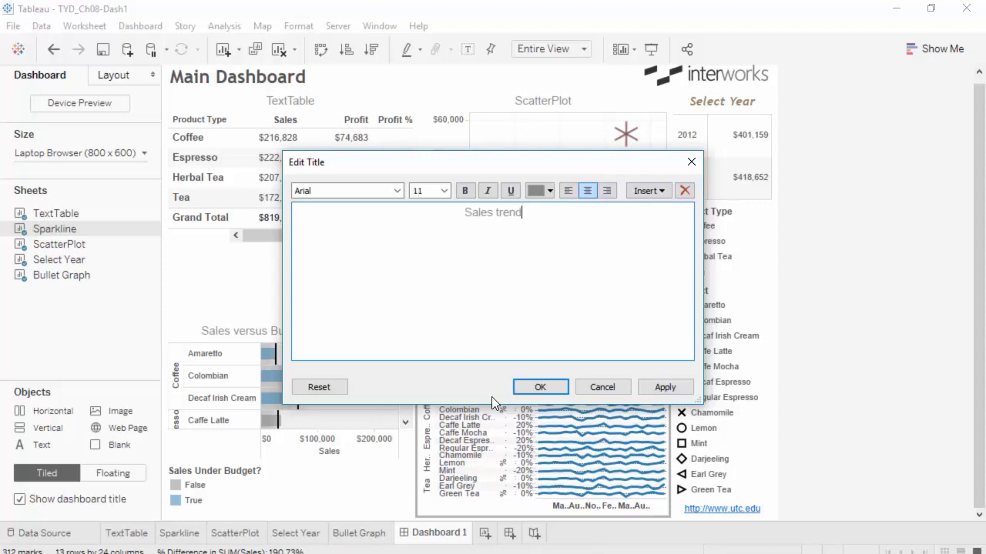
pyautogui.click(555, 386)
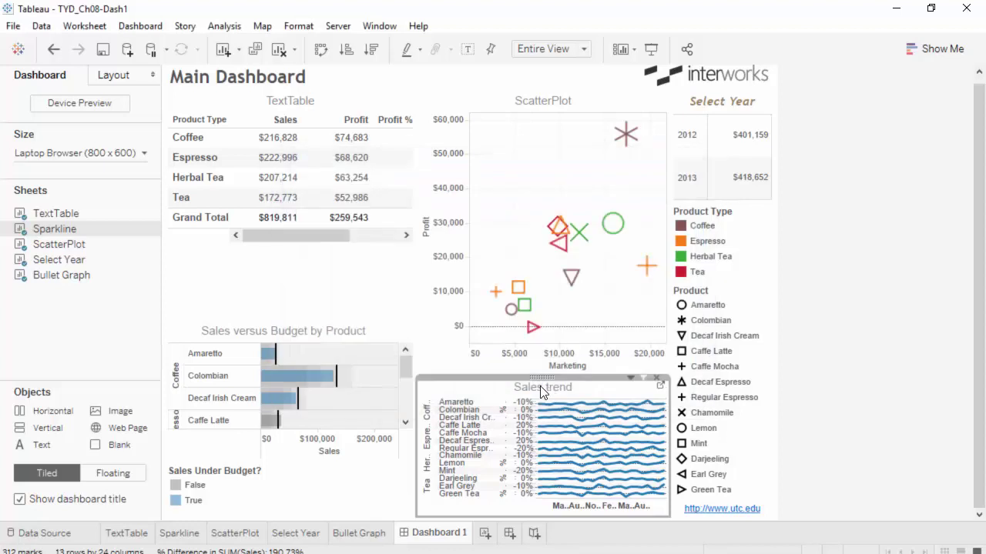
# Step: Replace the TextTable's title with "Summary by Product Type", removing the sheet name placeholder
pyautogui.click(292, 107)
pyautogui.doubleClick(291, 103)
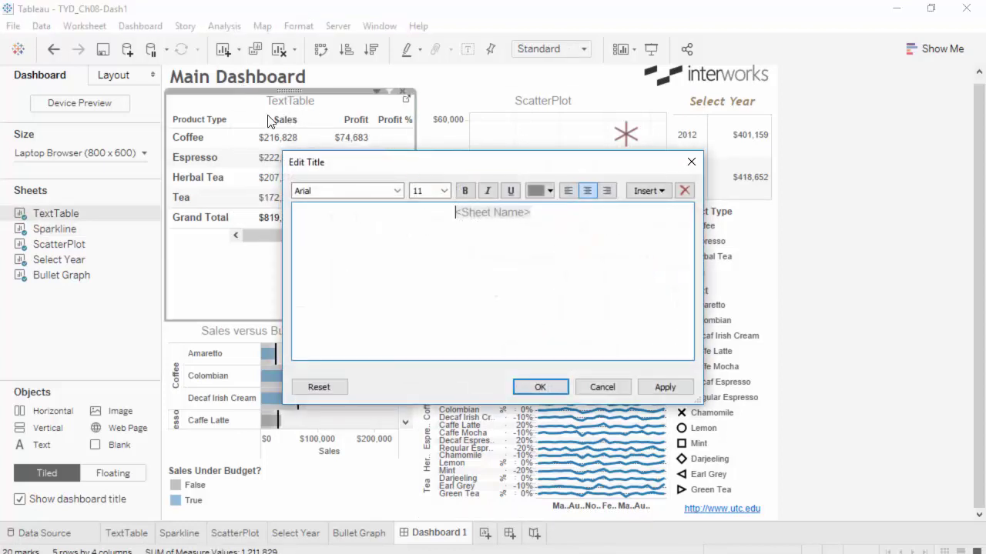
pyautogui.write('Summary')
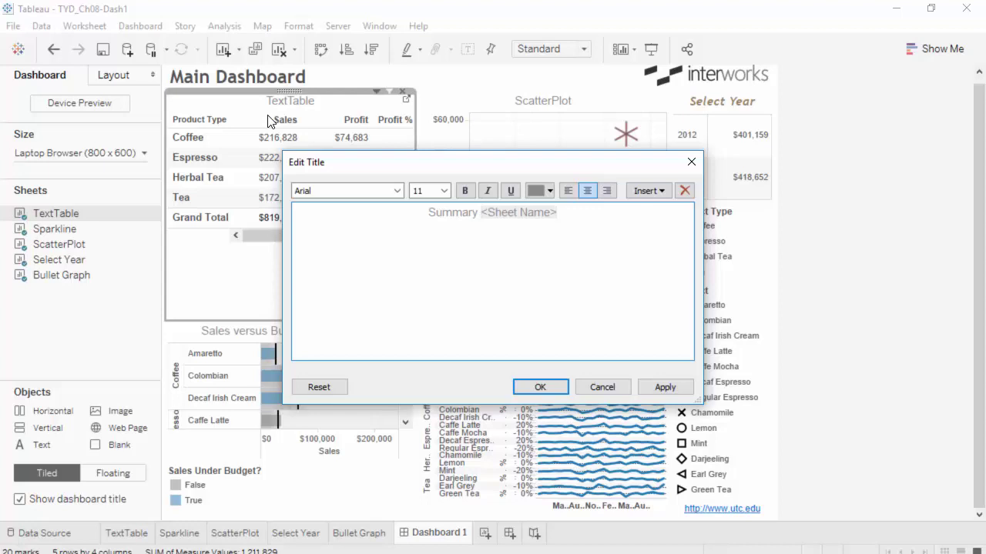
pyautogui.write(' by')
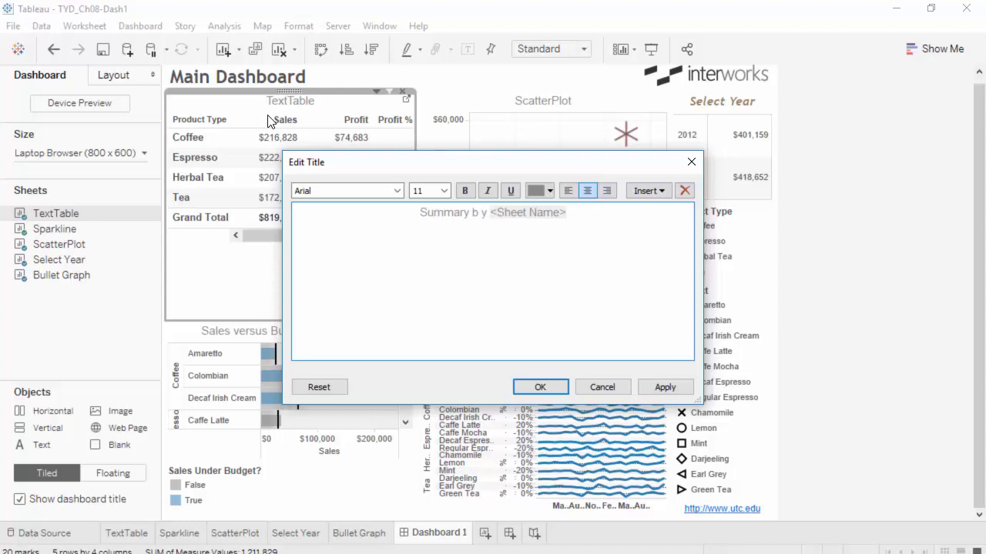
pyautogui.press('BackSpace')
pyautogui.press('BackSpace')
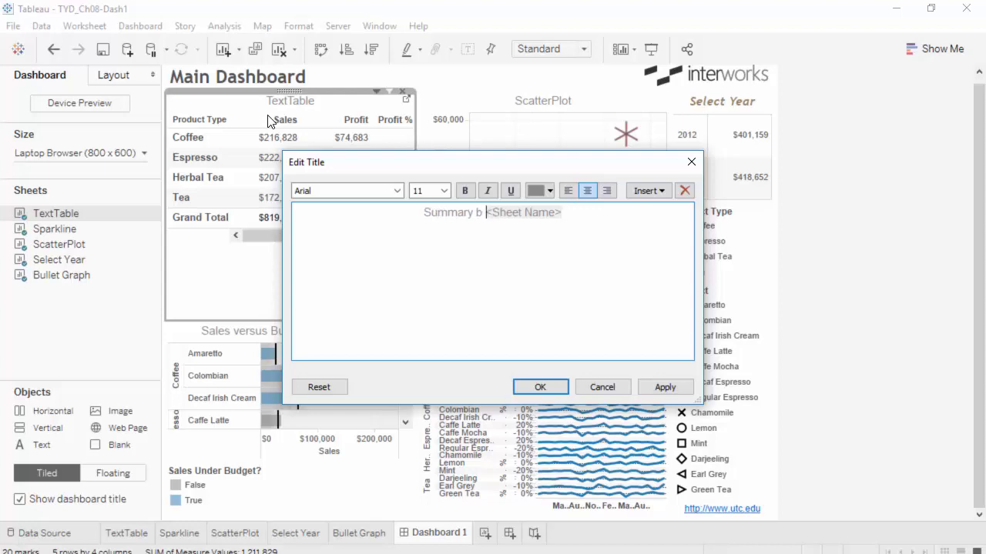
pyautogui.write('y')
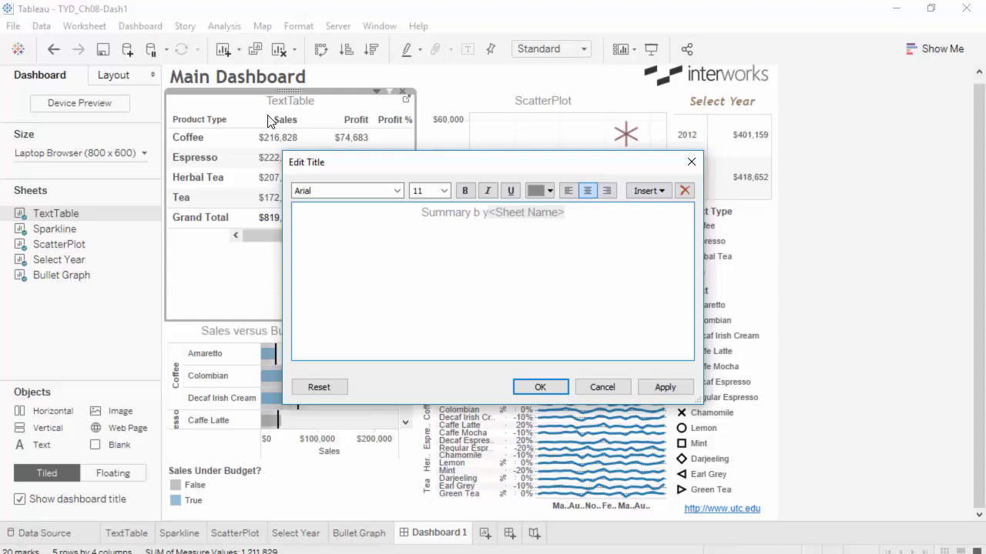
pyautogui.press('BackSpace')
pyautogui.press('BackSpace')
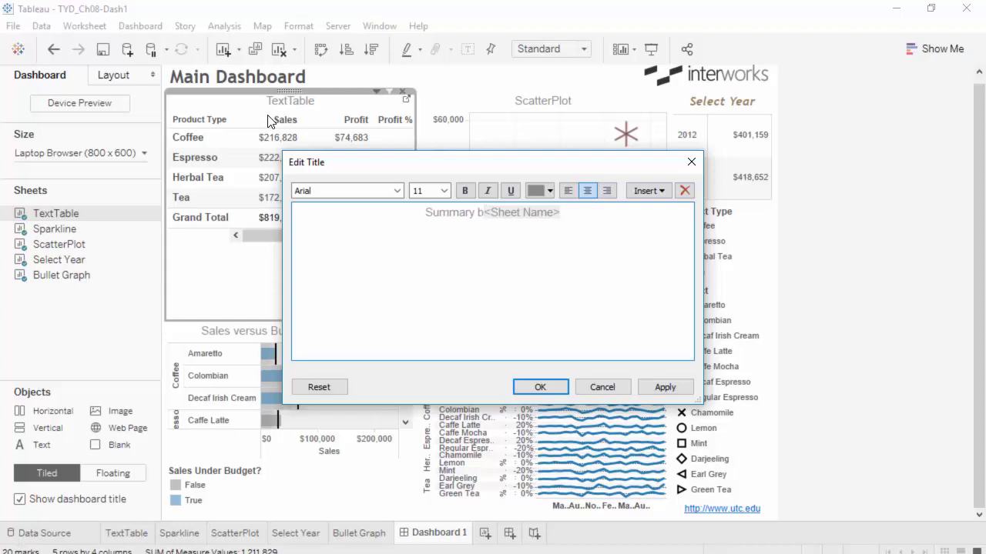
pyautogui.write('y ')
pyautogui.write('Produc')
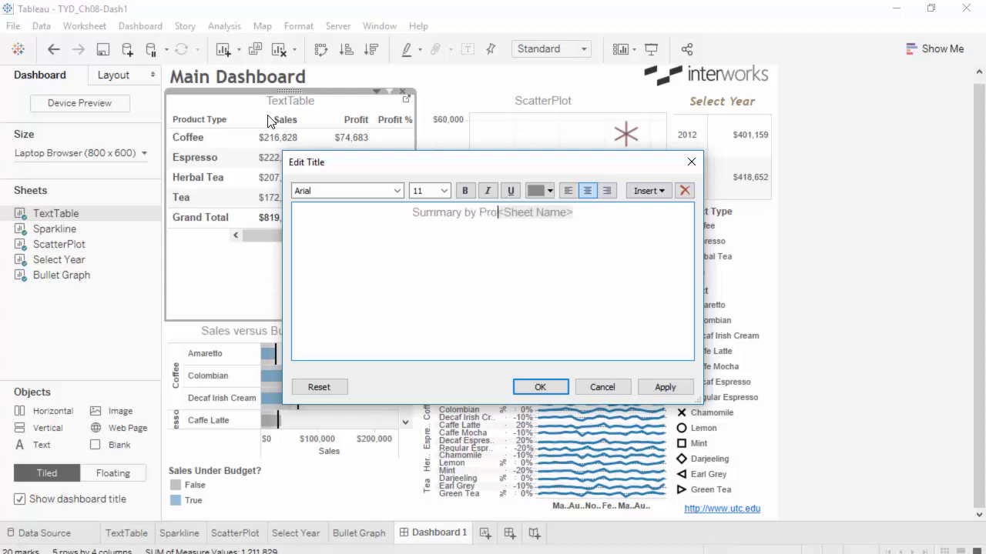
pyautogui.write('t Type')
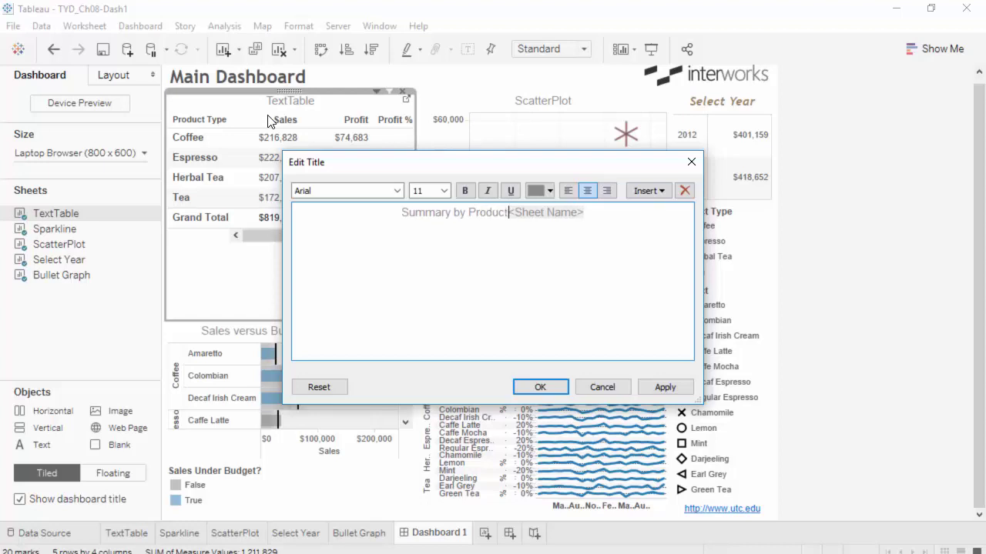
pyautogui.hotkey('shift', 'End')
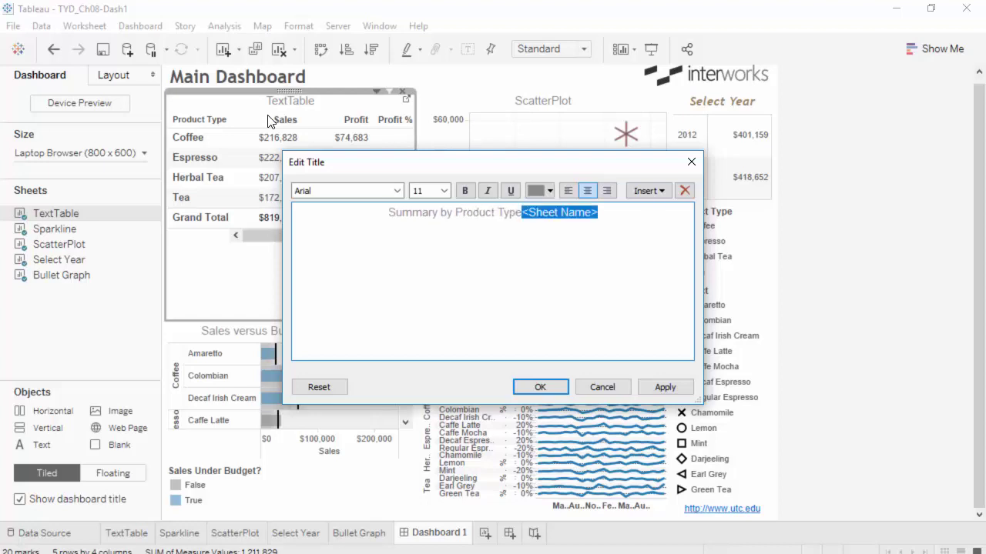
pyautogui.press('Delete')
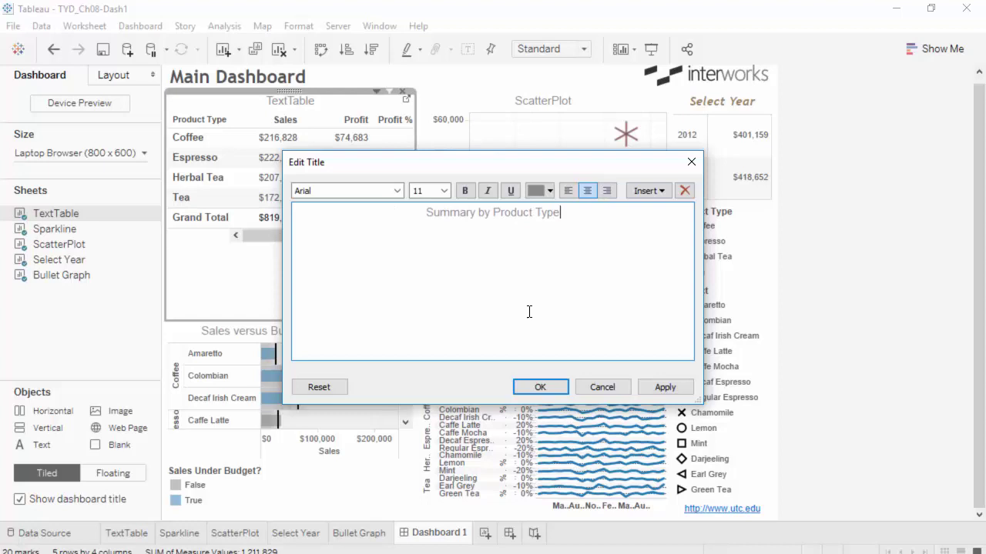
pyautogui.click(539, 388)
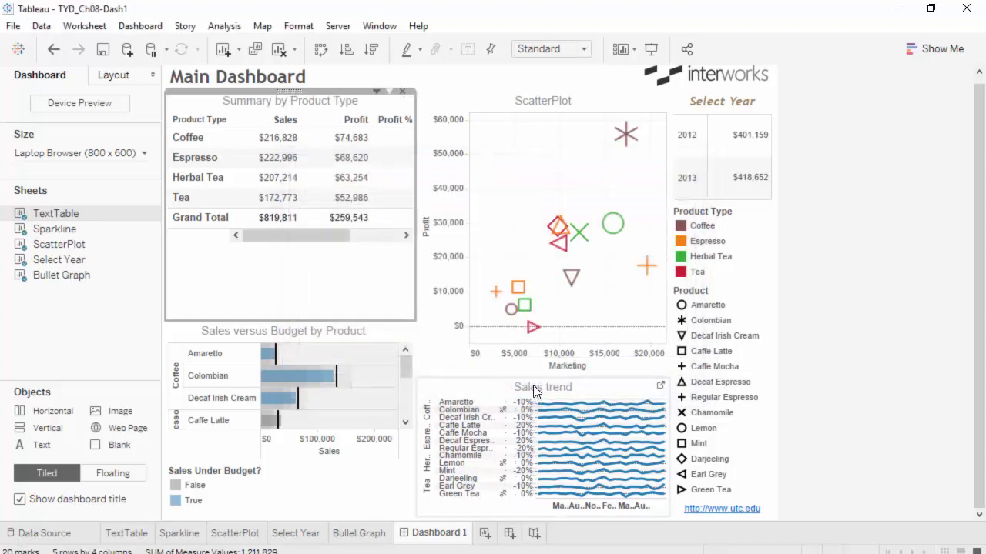
# Step: Replace the ScatterPlot's title with "Profuit versus Marketing Expense"
pyautogui.doubleClick(551, 103)
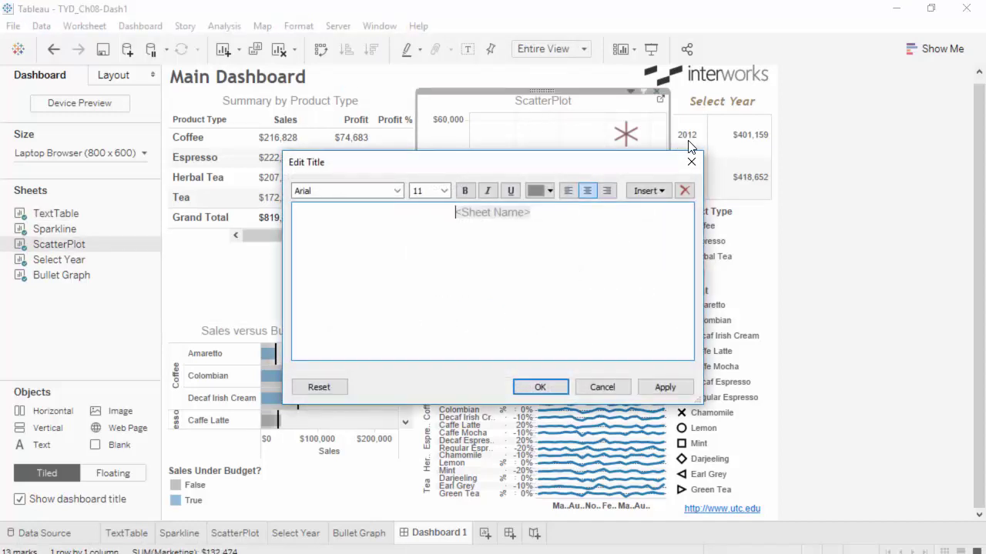
pyautogui.press('Delete')
pyautogui.write('Profuit')
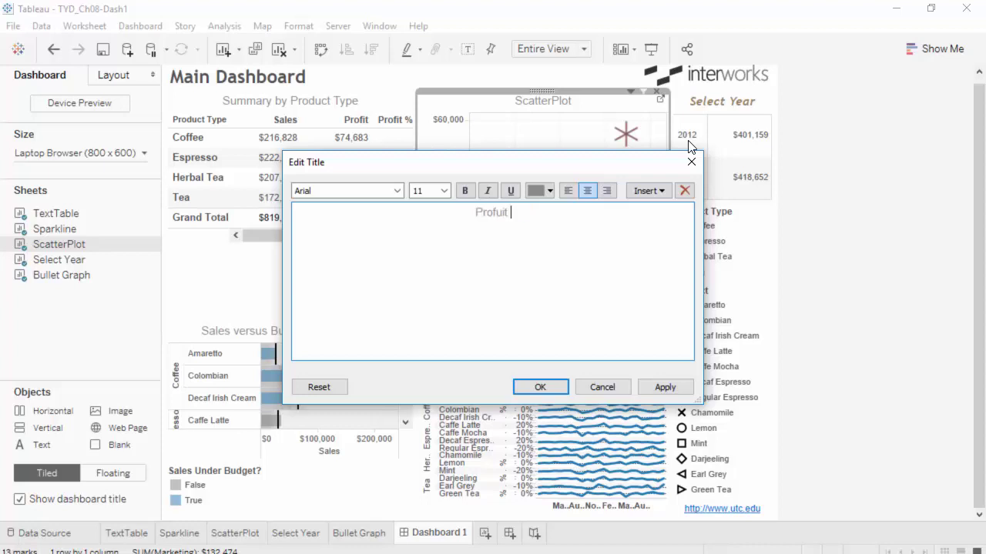
pyautogui.write(' versus Marketi')
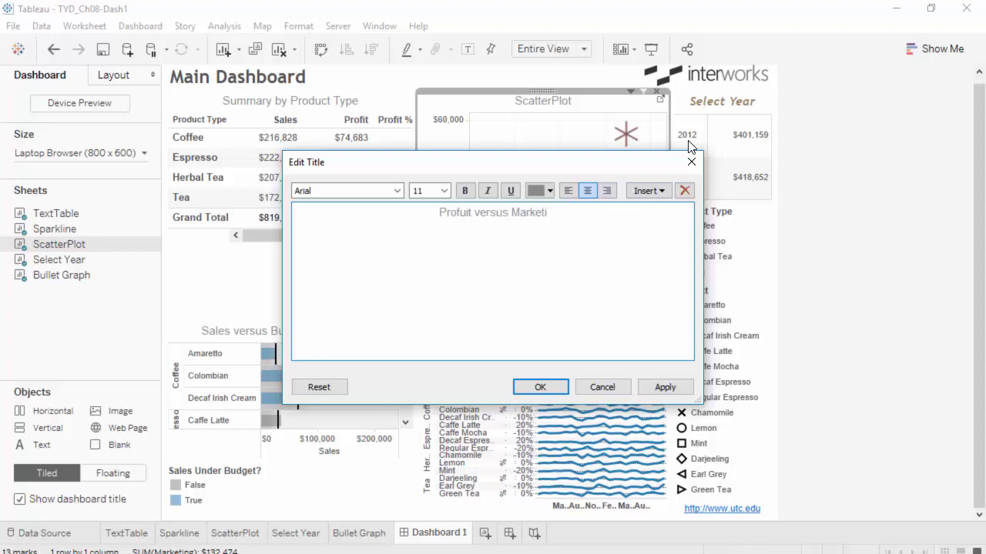
pyautogui.write('ng Expense')
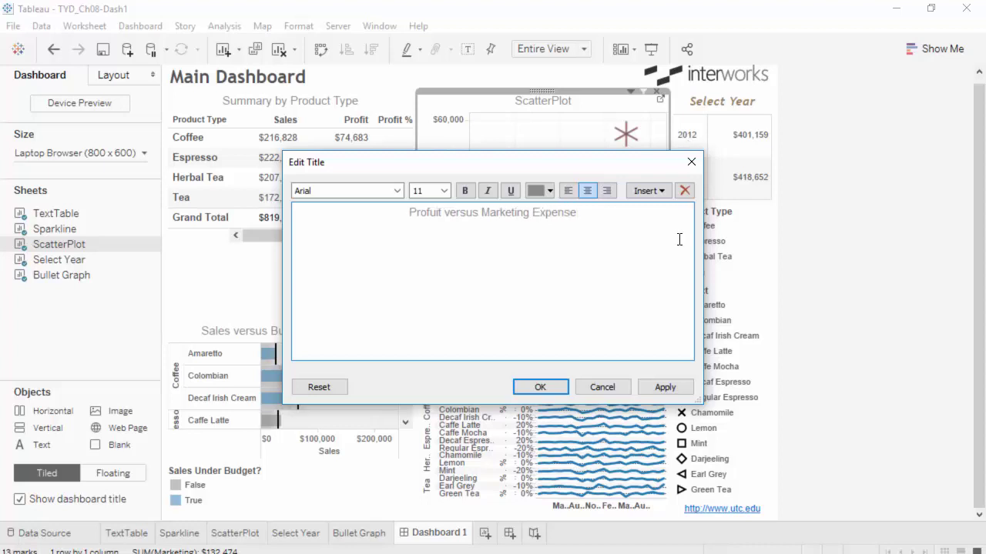
pyautogui.click(553, 387)
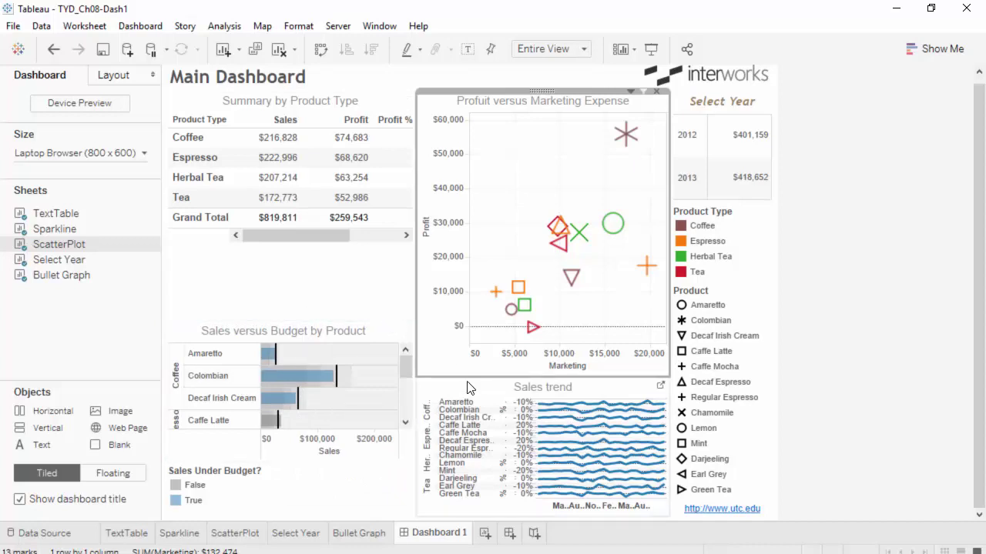
# Step: Shorten the Profuit versus Marketing Expense chart to give Sales trend more height, and extend Sales versus Budget by Product upward to align with it
pyautogui.moveTo(480, 376); pyautogui.dragTo(503, 291)
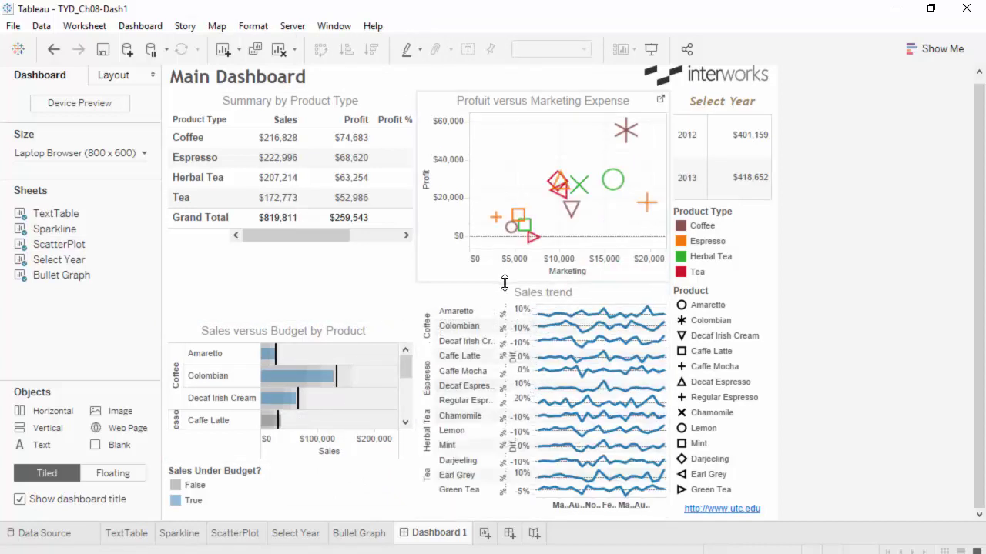
pyautogui.click(379, 337)
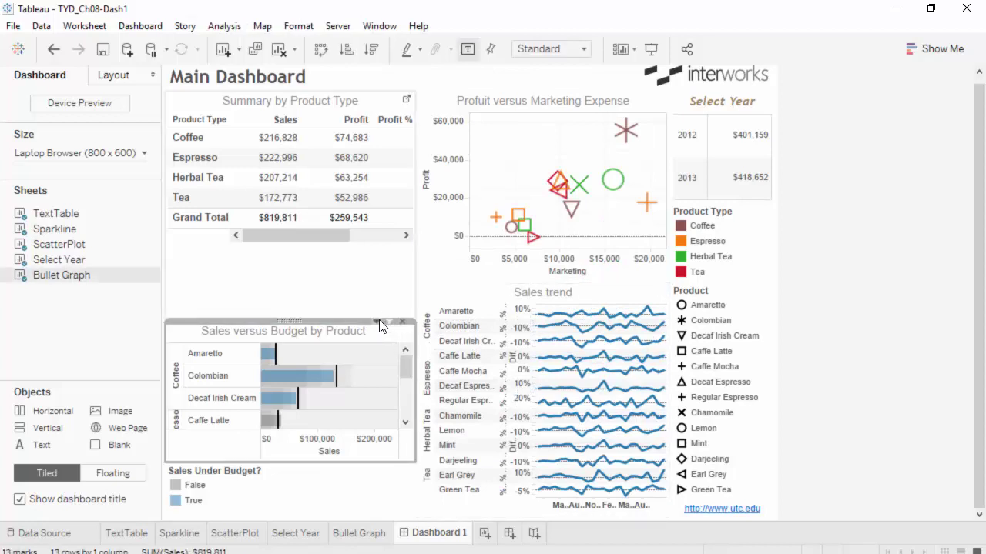
pyautogui.moveTo(320, 319); pyautogui.dragTo(330, 293)
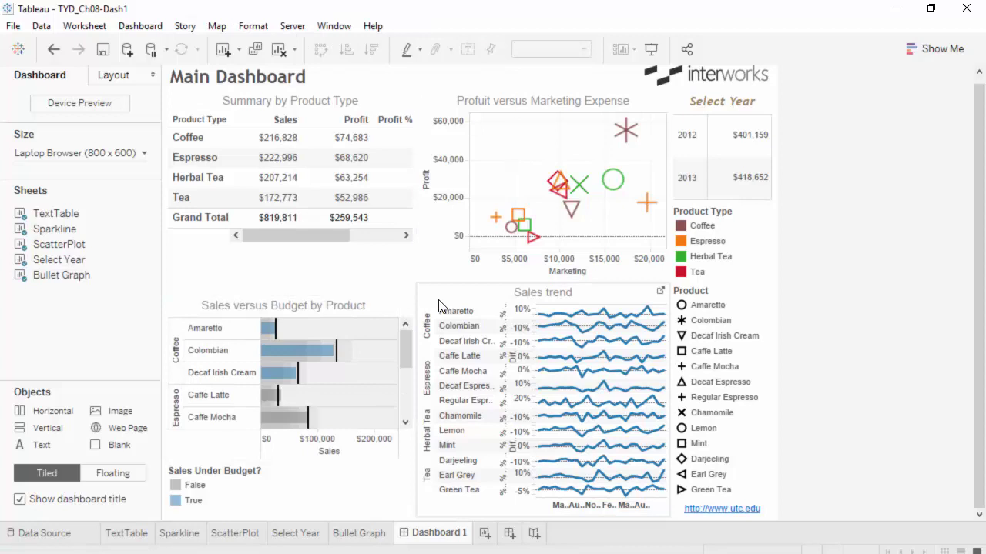
pyautogui.moveTo(377, 289); pyautogui.dragTo(378, 282)
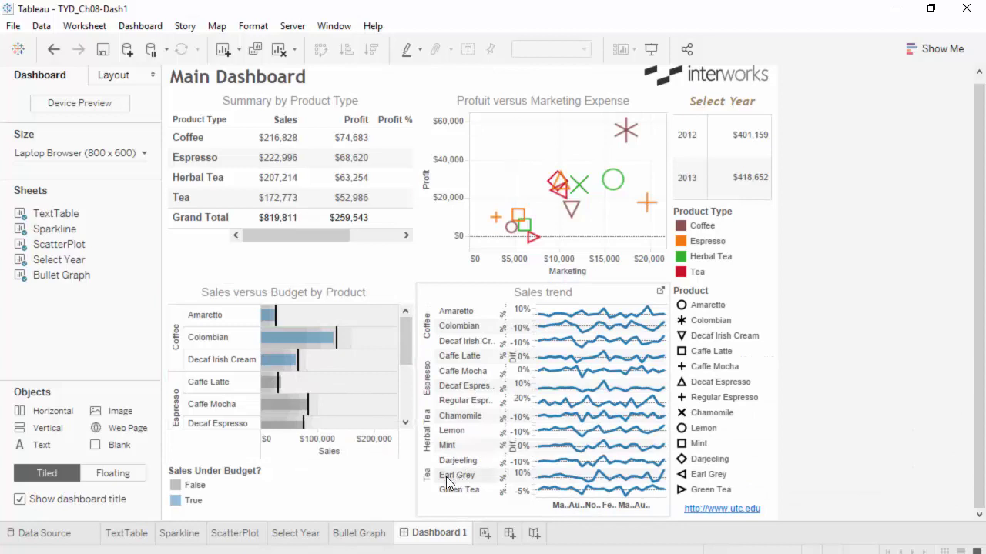
# Step: Compare the product rows on the Bullet Graph and Sparkline sheets, and hide the Sales trend chart's product type, product and value axis headers on the dashboard
pyautogui.click(356, 540)
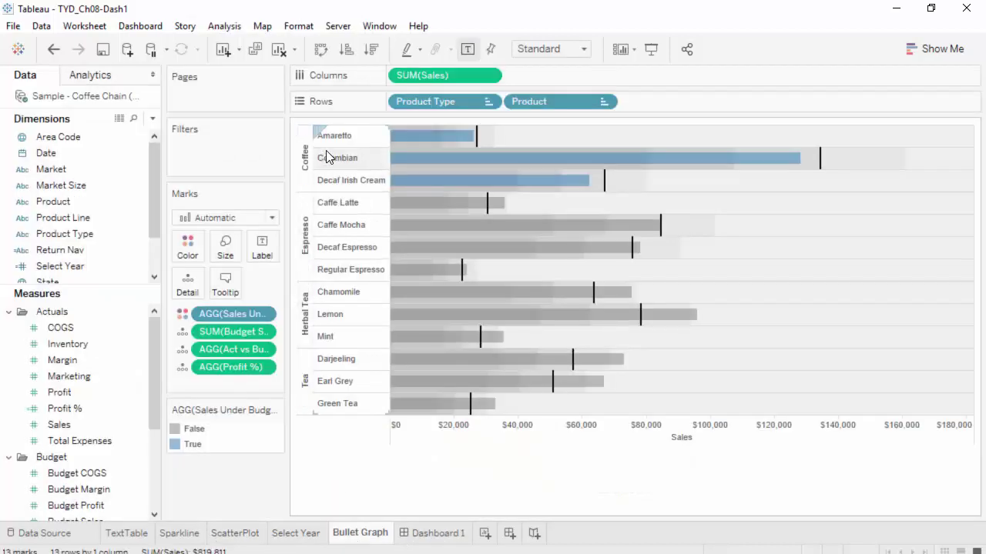
pyautogui.click(184, 534)
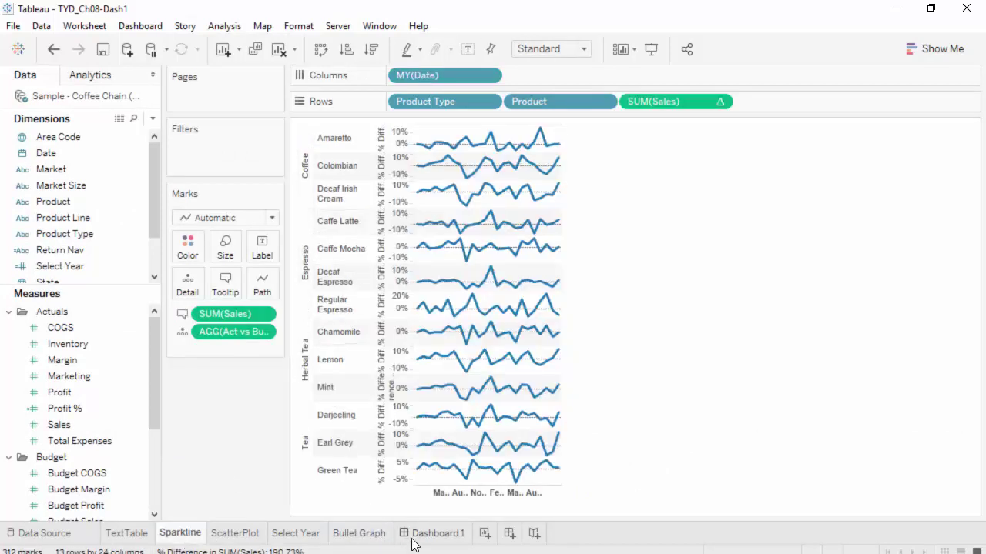
pyautogui.click(356, 534)
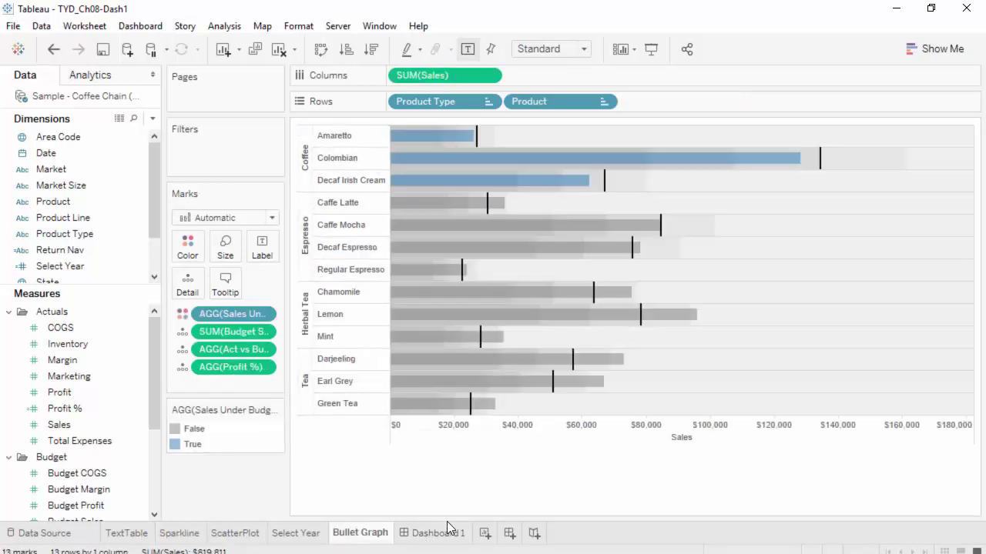
pyautogui.click(416, 531)
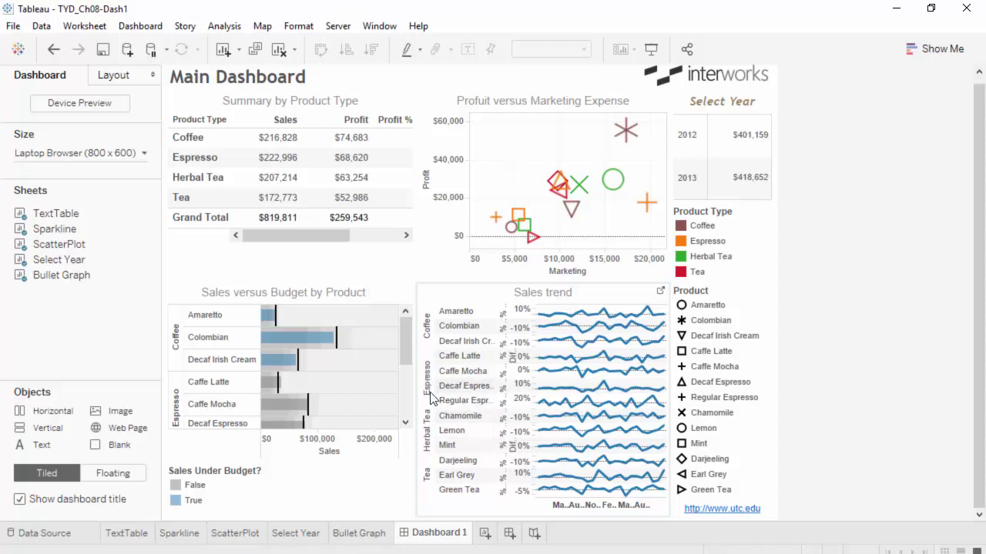
pyautogui.rightClick(427, 373)
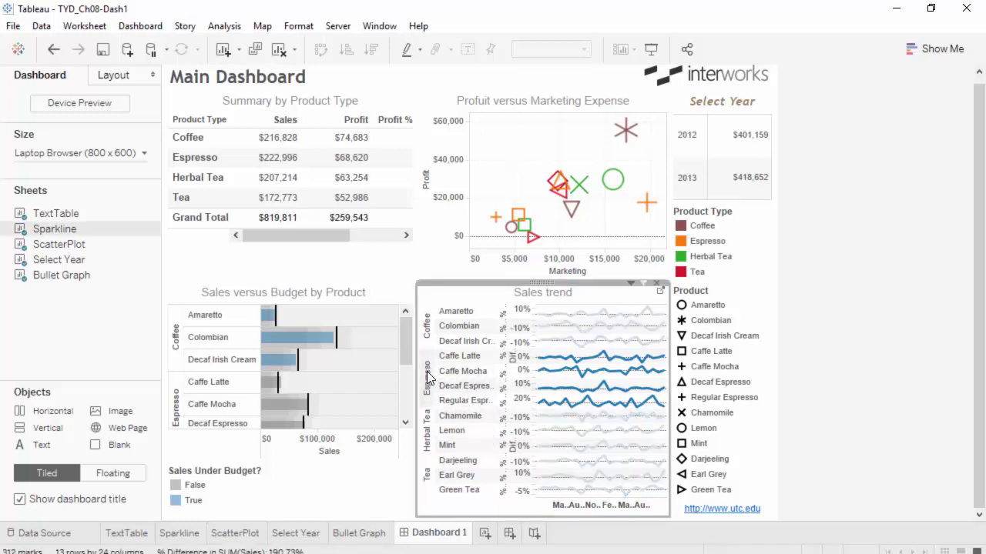
pyautogui.click(481, 474)
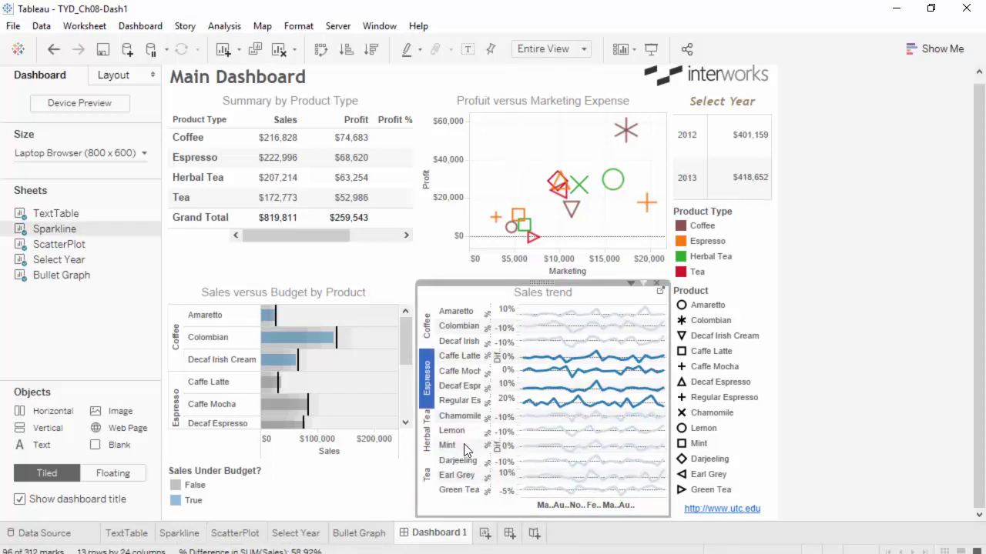
pyautogui.rightClick(449, 385)
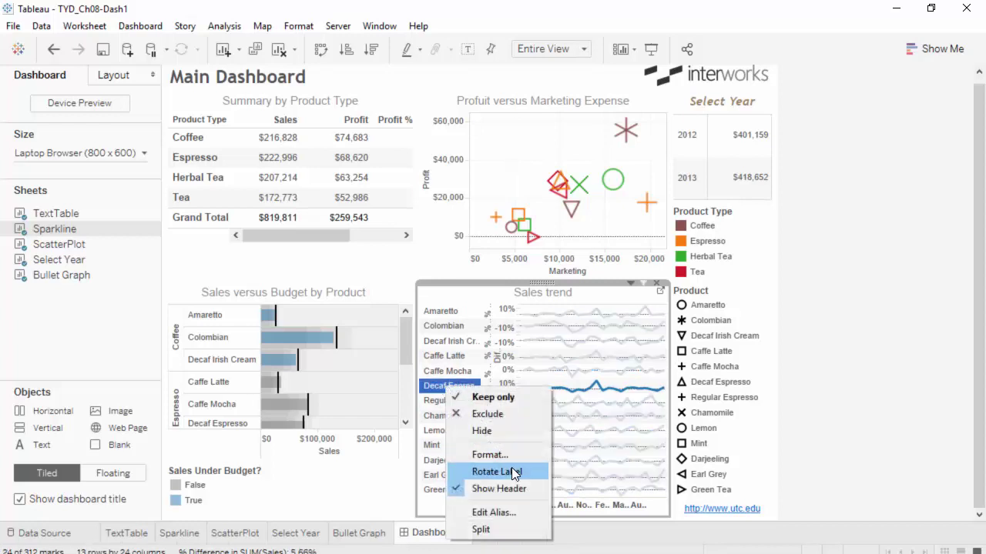
pyautogui.click(518, 490)
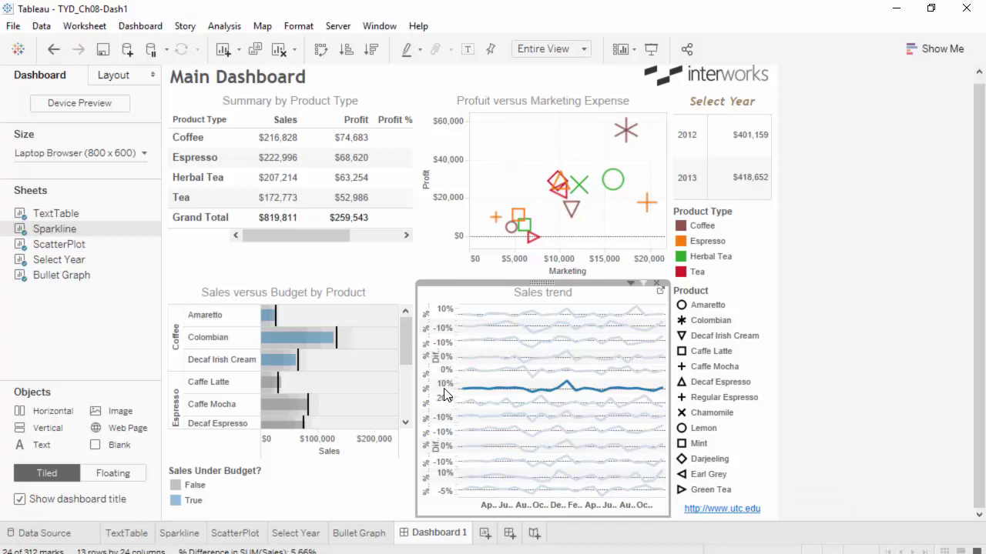
pyautogui.rightClick(443, 388)
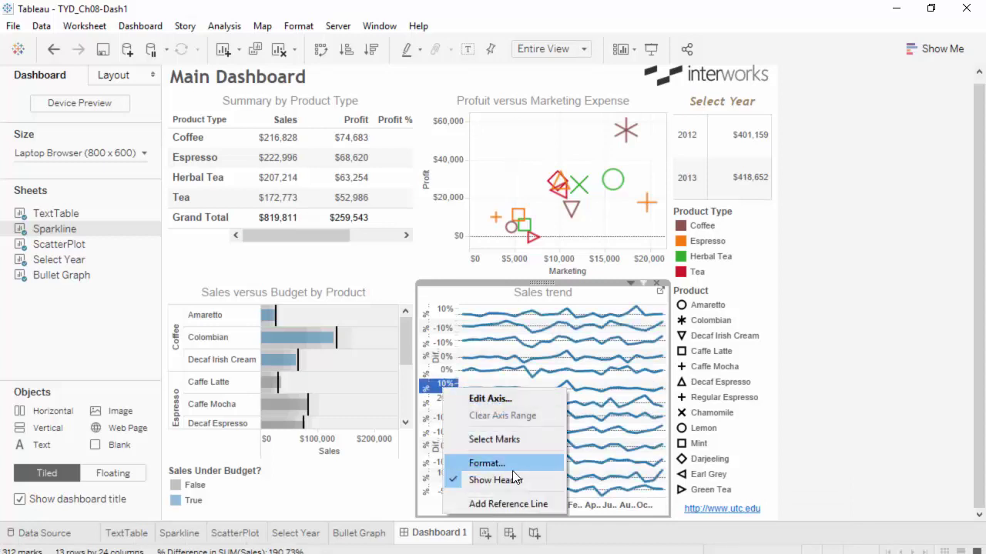
pyautogui.click(516, 487)
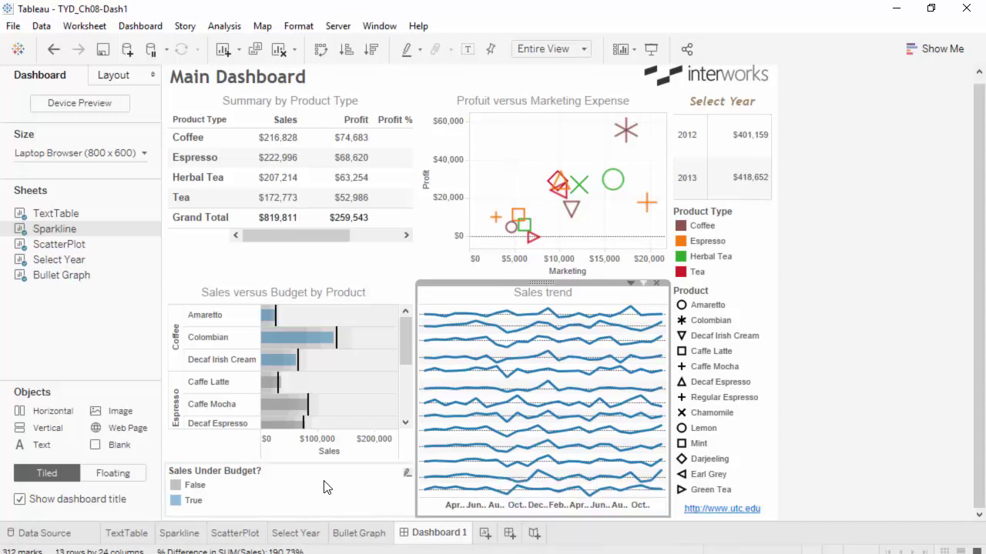
pyautogui.click(299, 489)
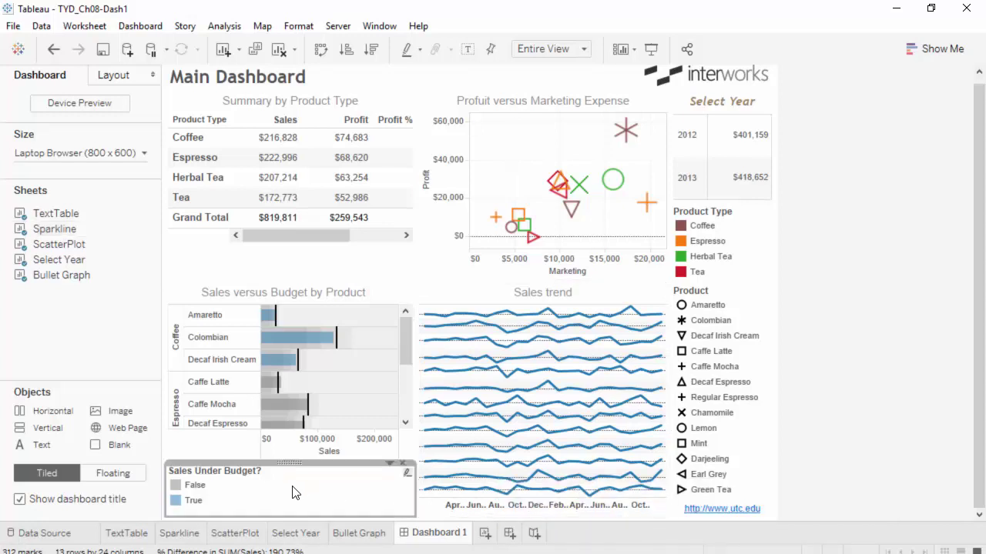
pyautogui.doubleClick(255, 499)
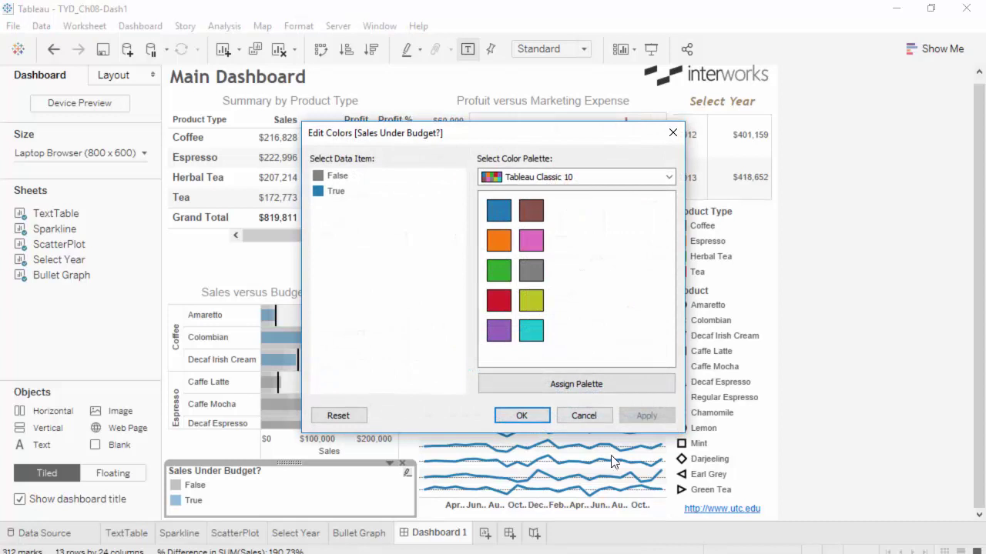
pyautogui.click(584, 415)
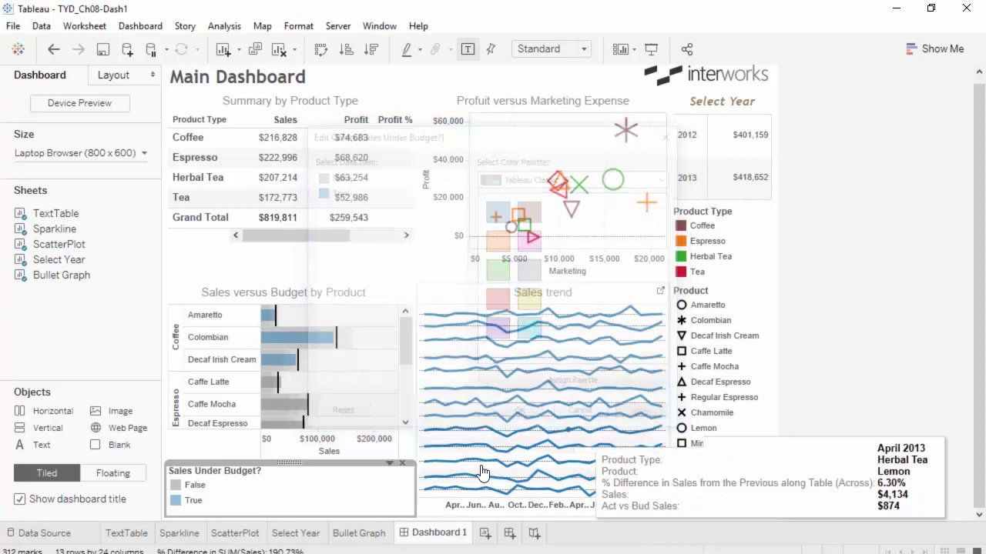
# Step: Clear the title text of the Sales Under Budget? color legend, leaving its title blank
pyautogui.rightClick(346, 501)
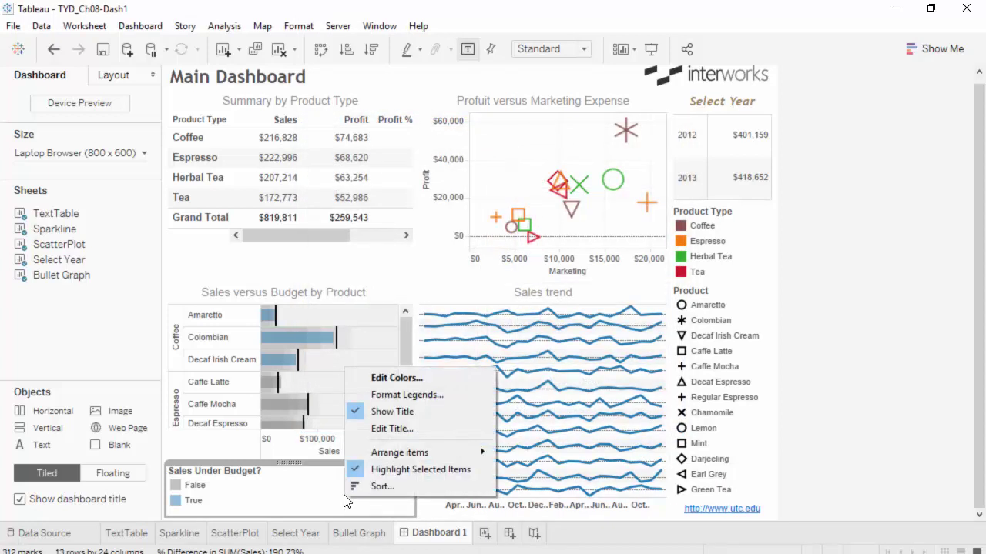
pyautogui.click(412, 429)
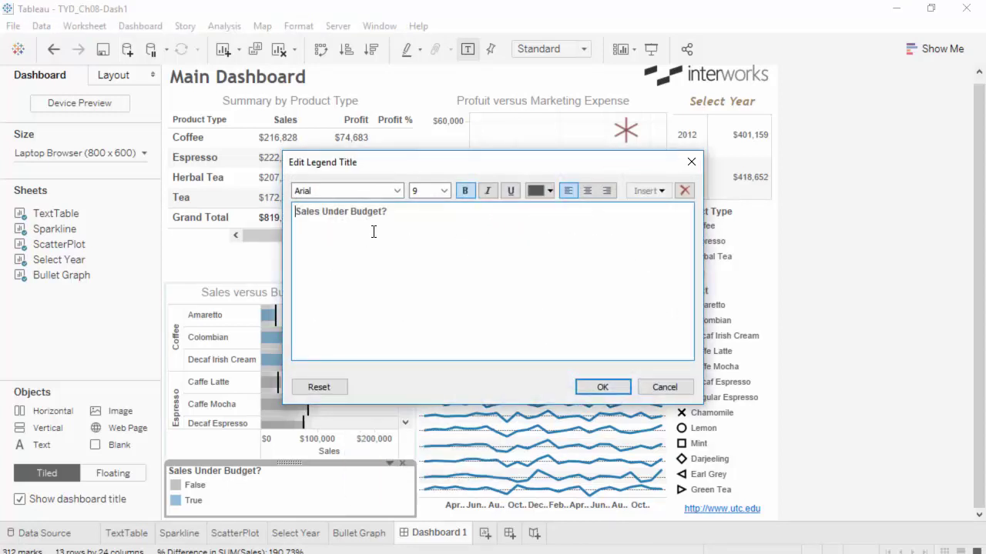
pyautogui.moveTo(427, 209); pyautogui.dragTo(236, 204)
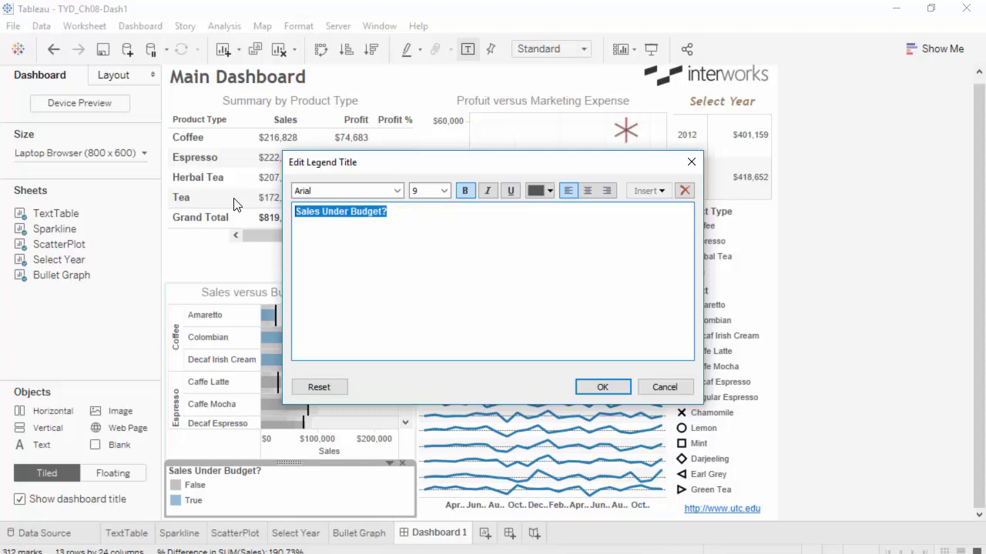
pyautogui.press('Delete')
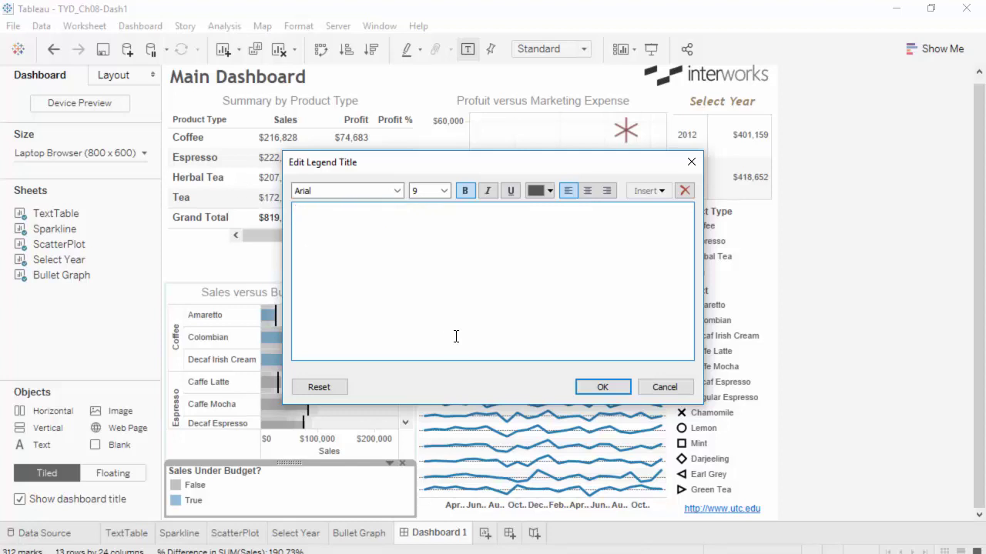
pyautogui.click(601, 389)
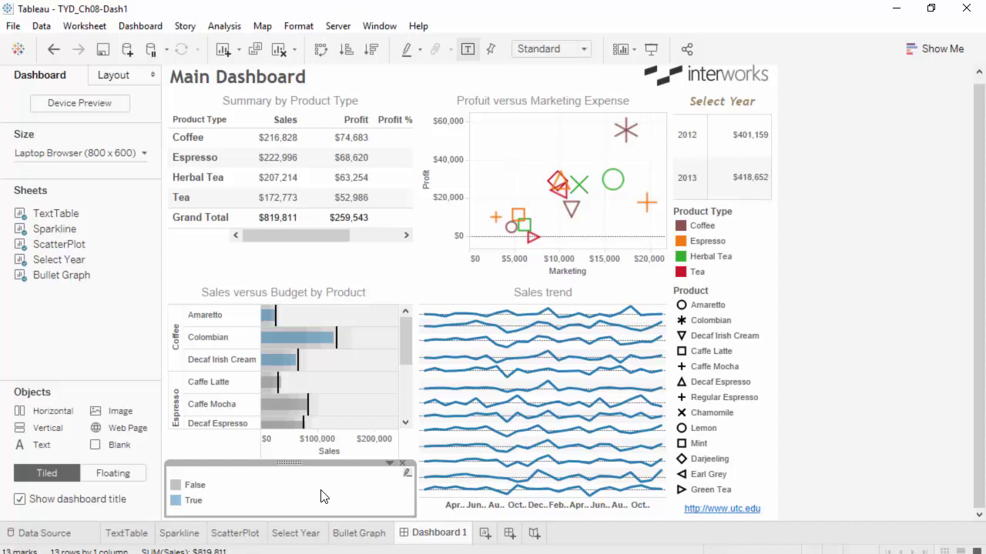
# Step: Arrange the True/False legend items in a single row and reduce the legend's height to give the bullet graph more room
pyautogui.rightClick(270, 482)
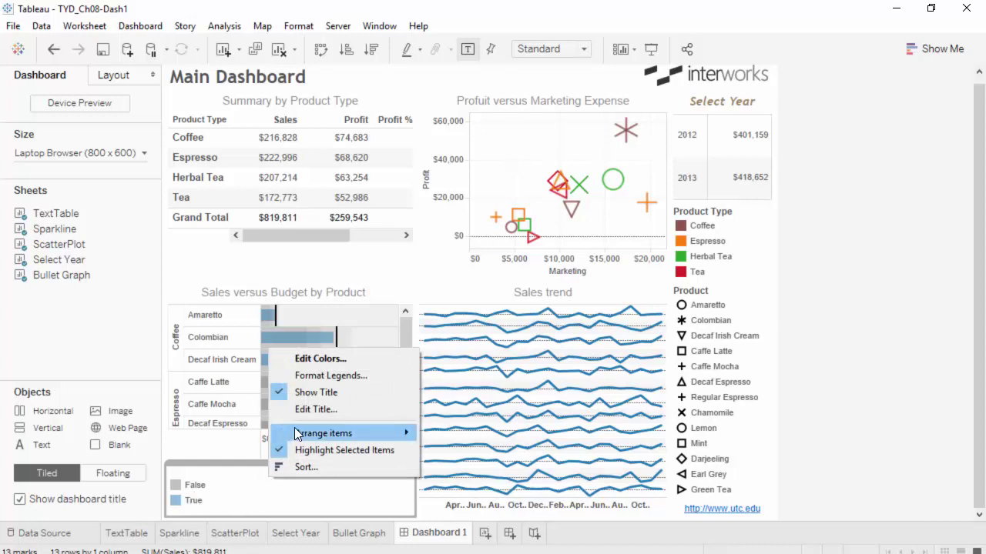
pyautogui.moveTo(330, 436)
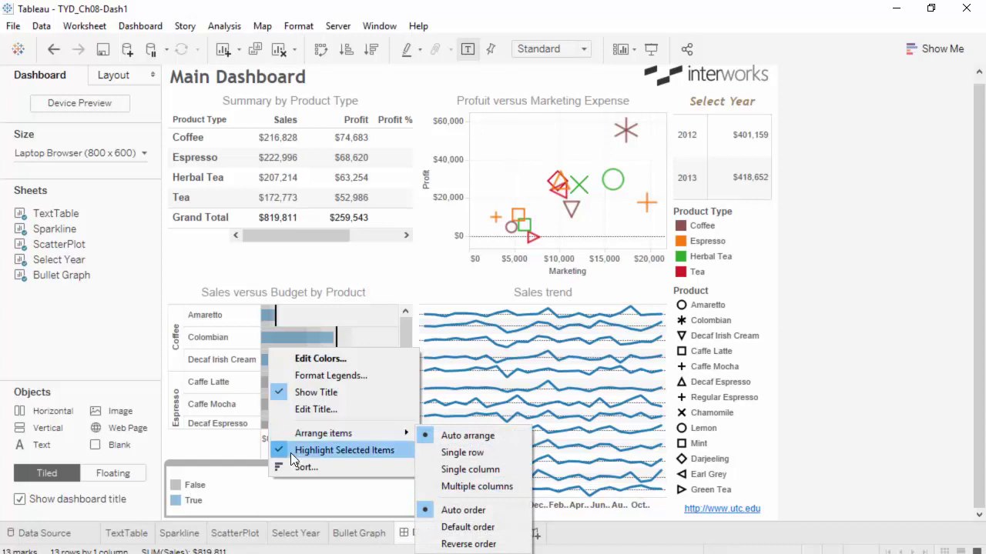
pyautogui.click(486, 453)
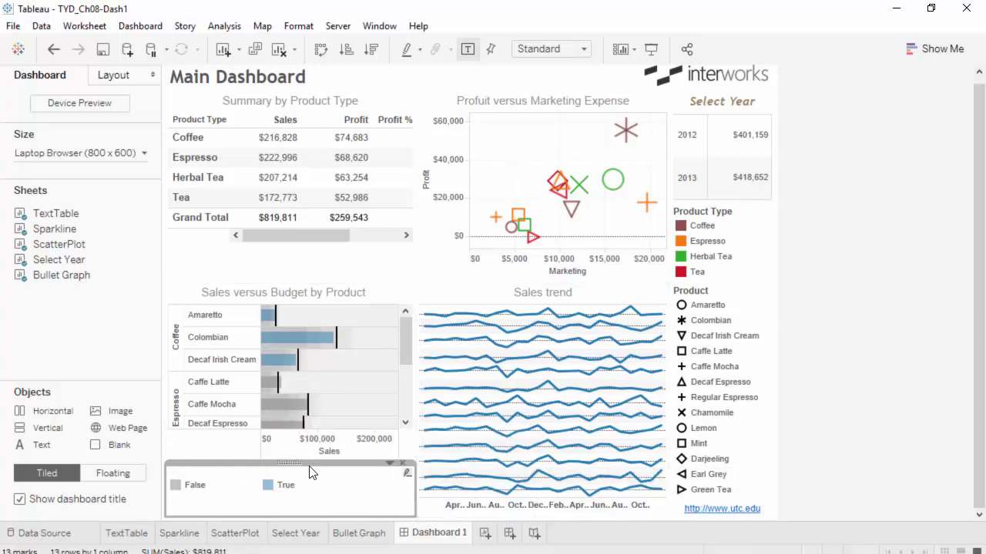
pyautogui.moveTo(306, 463); pyautogui.dragTo(306, 510)
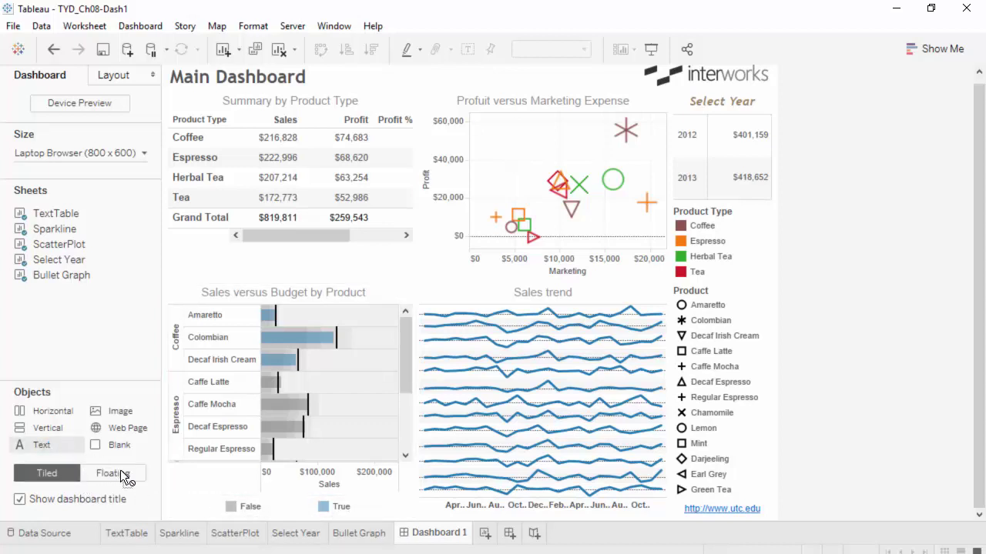
# Step: Try a bold, right-aligned text object reading "Sales ynder budget?" along the bottom of the dashboard, and delete it
pyautogui.moveTo(157, 488); pyautogui.dragTo(188, 511)
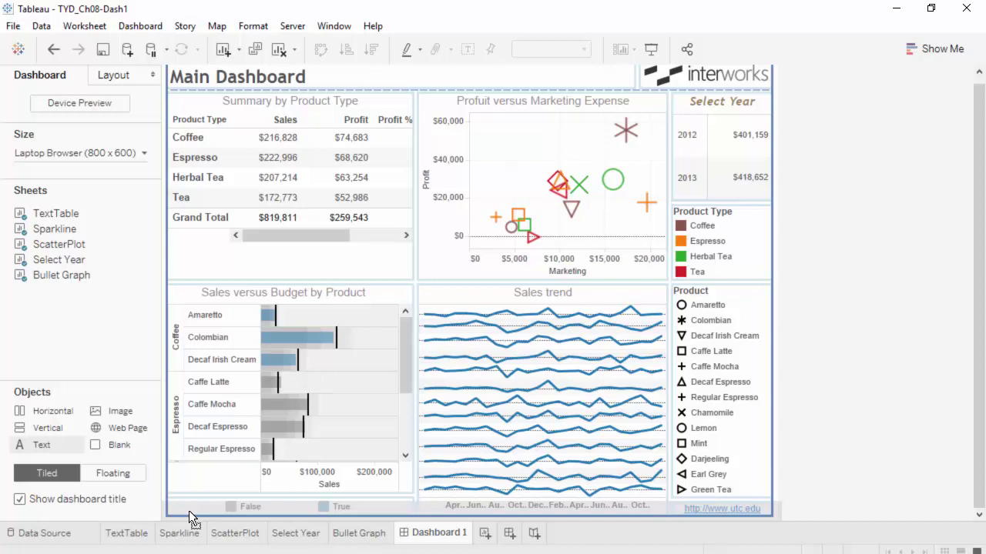
pyautogui.moveTo(188, 510); pyautogui.dragTo(187, 511)
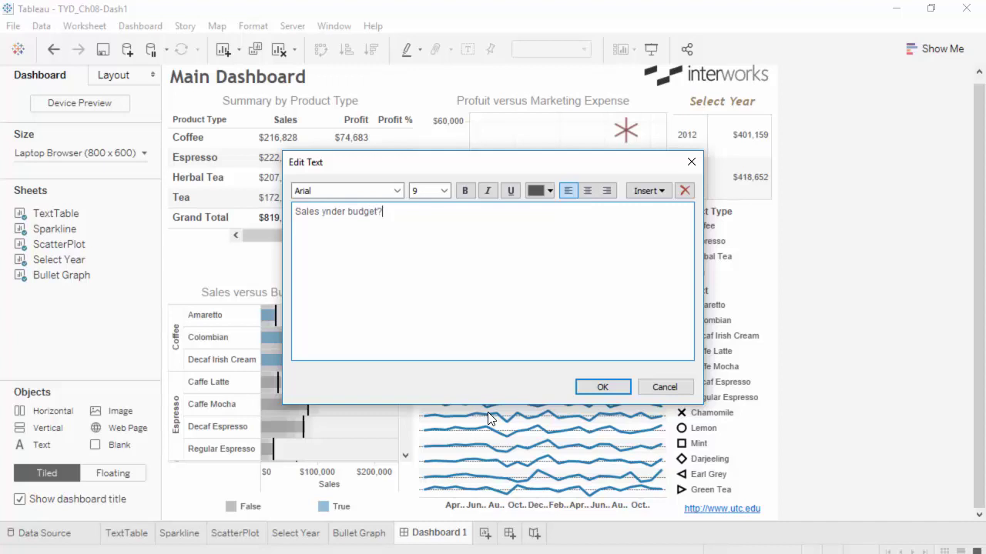
pyautogui.click(605, 190)
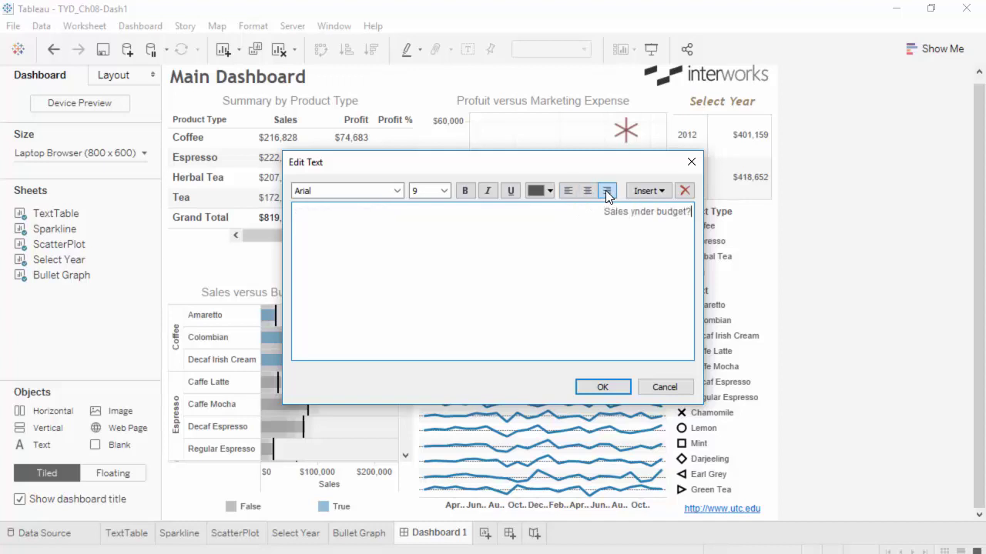
pyautogui.moveTo(597, 210); pyautogui.dragTo(699, 211)
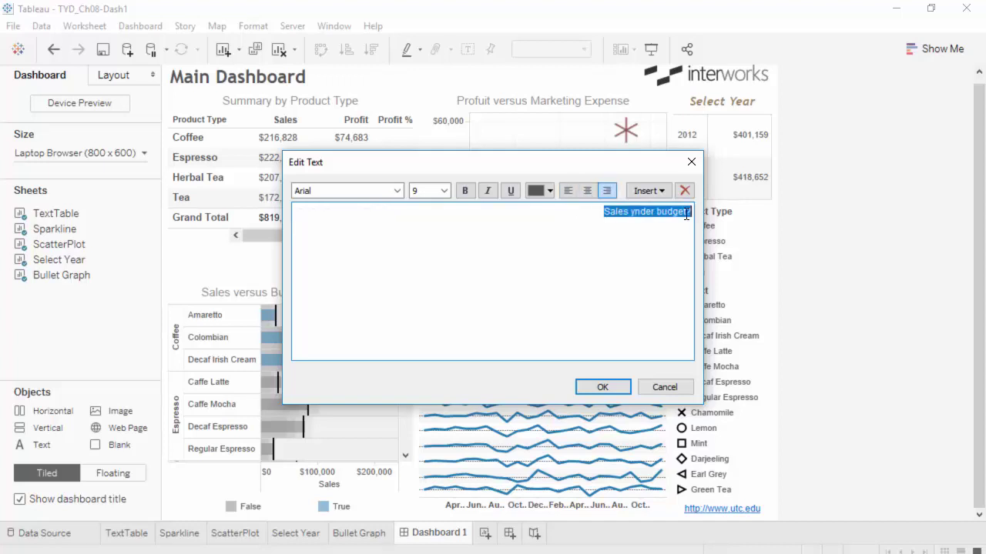
pyautogui.click(465, 191)
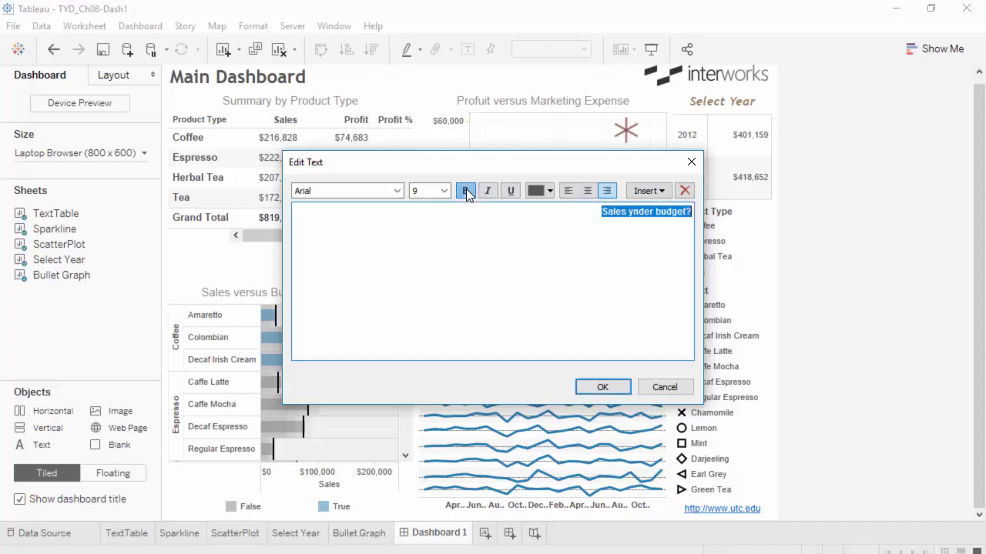
pyautogui.click(603, 387)
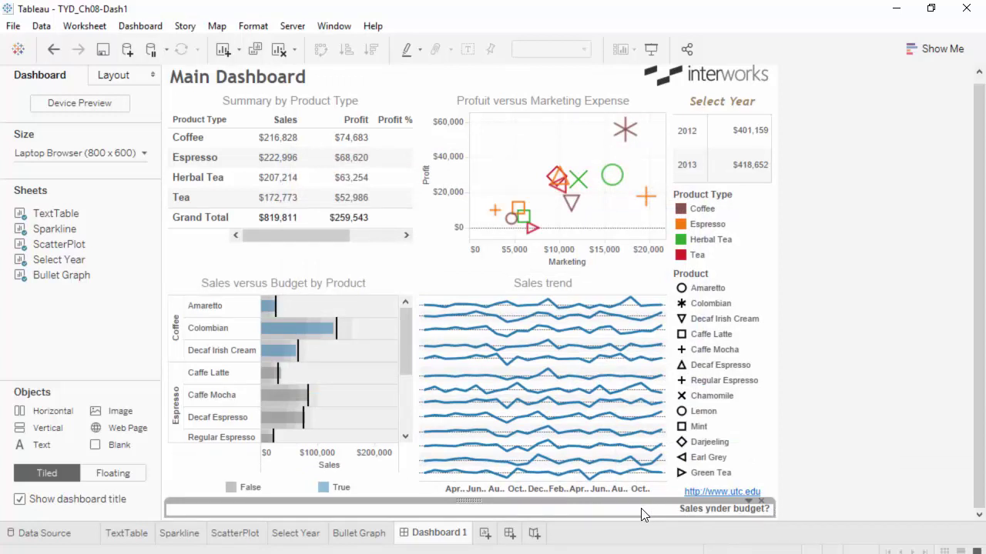
pyautogui.press('Delete')
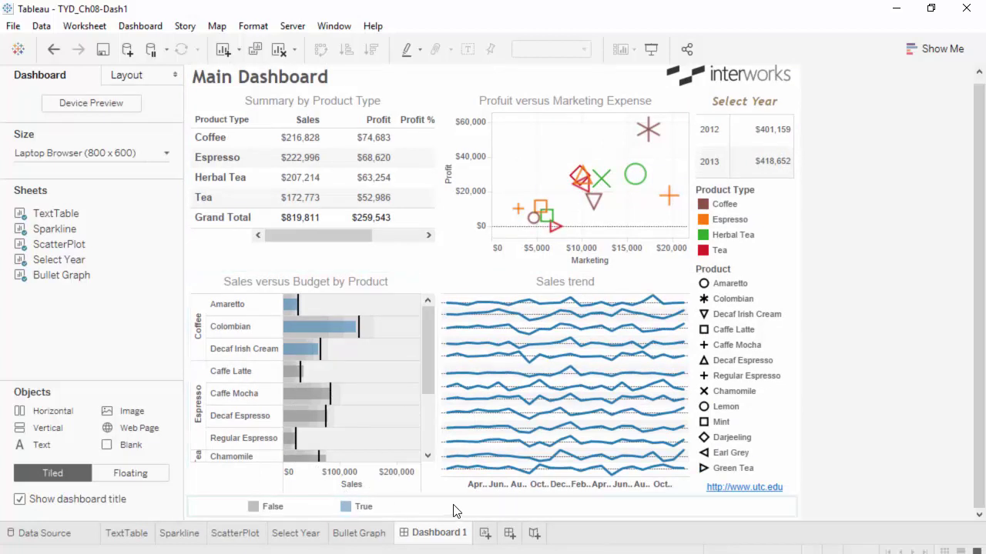
# Step: Hide the date header beneath the Sales trend chart
pyautogui.click(538, 491)
pyautogui.rightClick(537, 489)
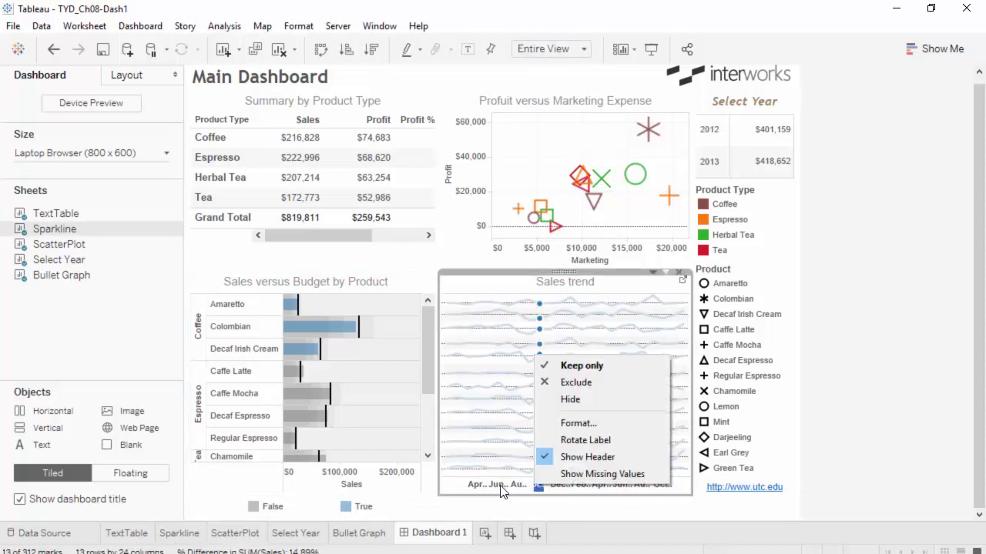
pyautogui.click(582, 458)
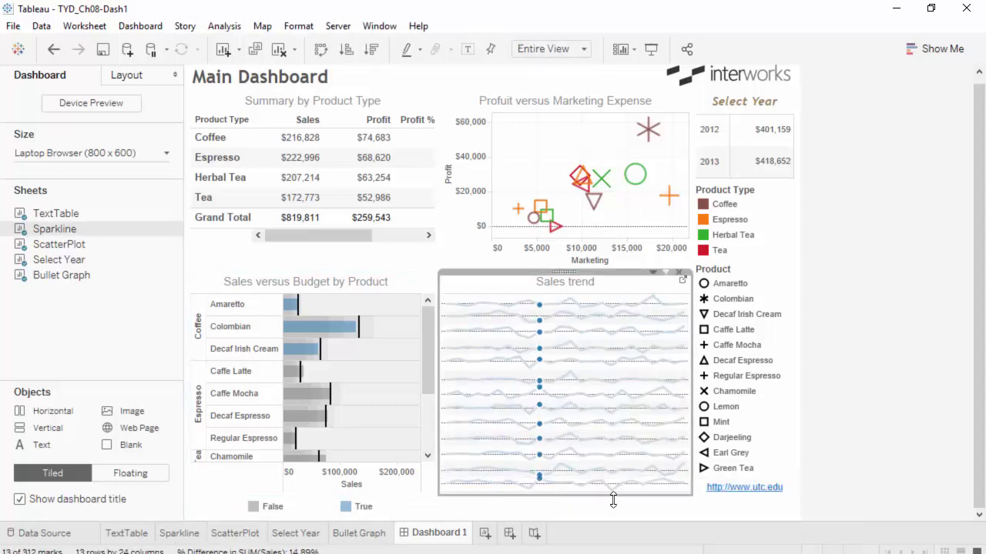
# Step: Clear the highlighted marks in the Sales trend chart
pyautogui.click(796, 469)
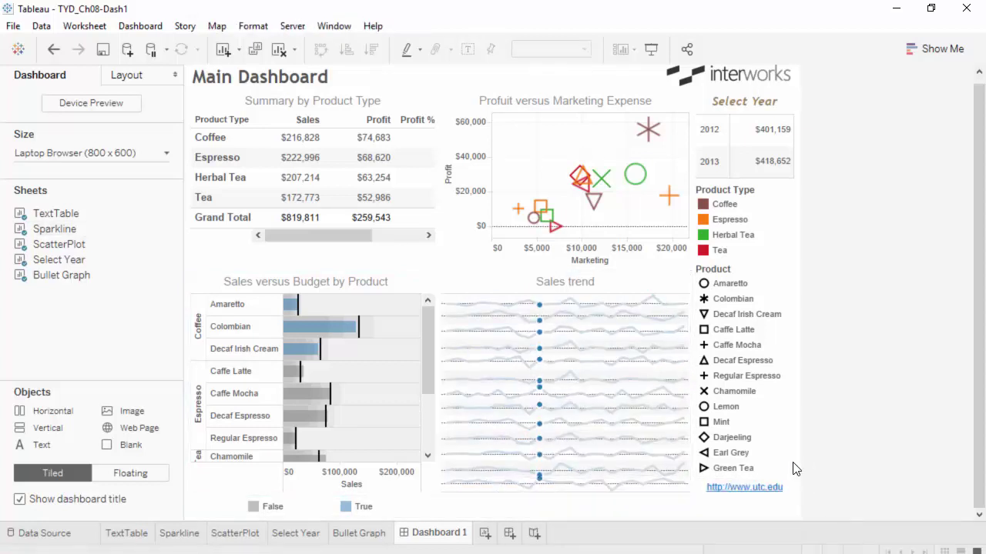
pyautogui.click(487, 285)
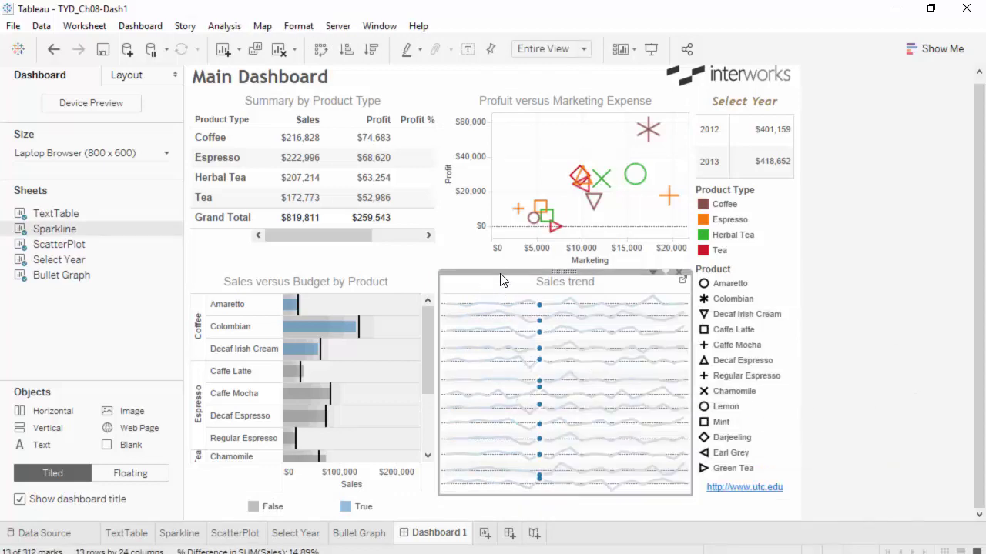
pyautogui.click(453, 315)
pyautogui.click(385, 264)
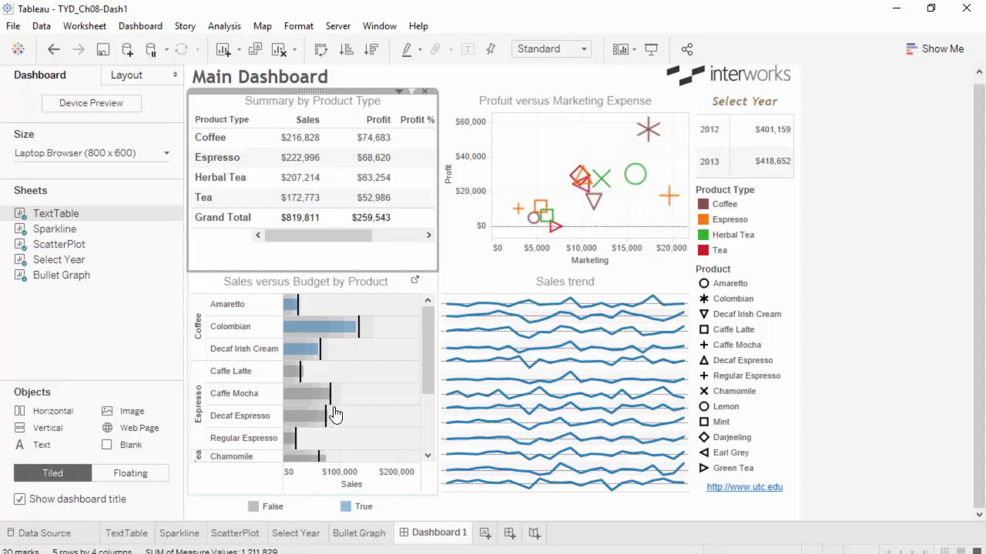
# Step: Hide the Sales axis header on the Bullet Graph sheet
pyautogui.moveTo(331, 341)
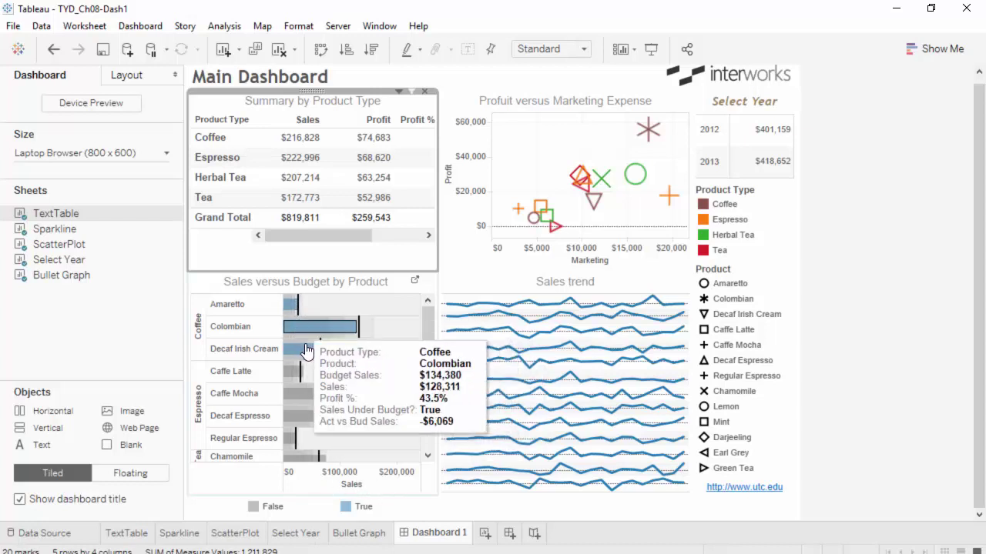
pyautogui.moveTo(310, 462)
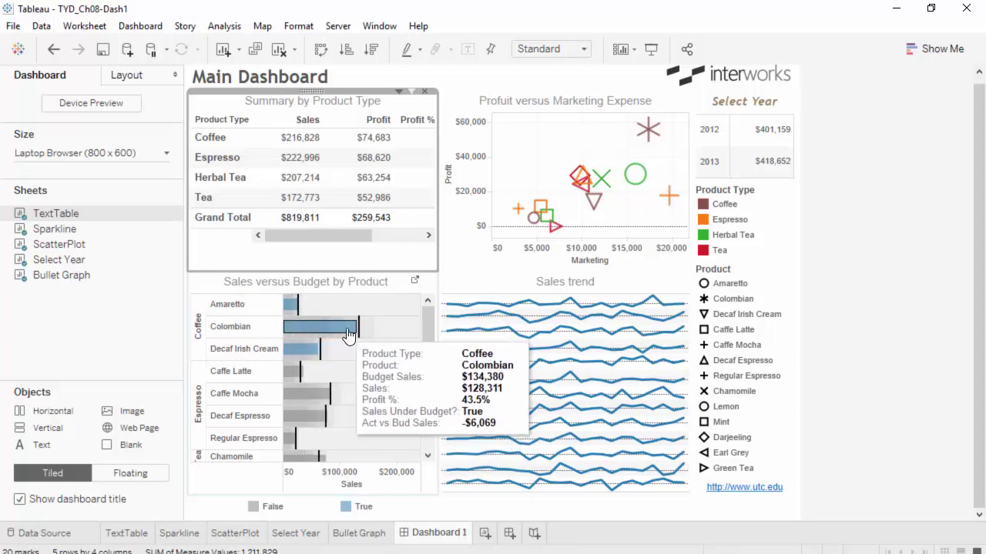
pyautogui.click(345, 542)
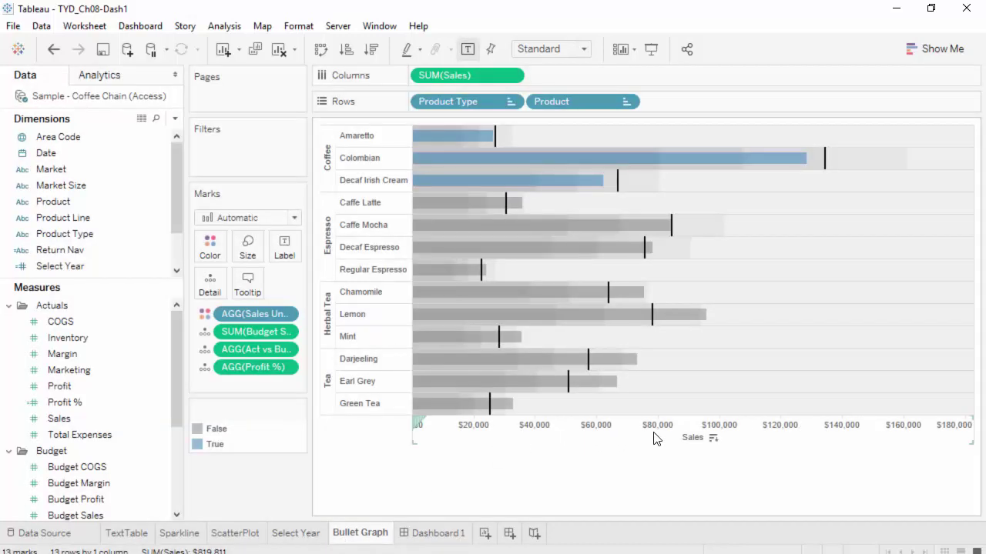
pyautogui.rightClick(678, 428)
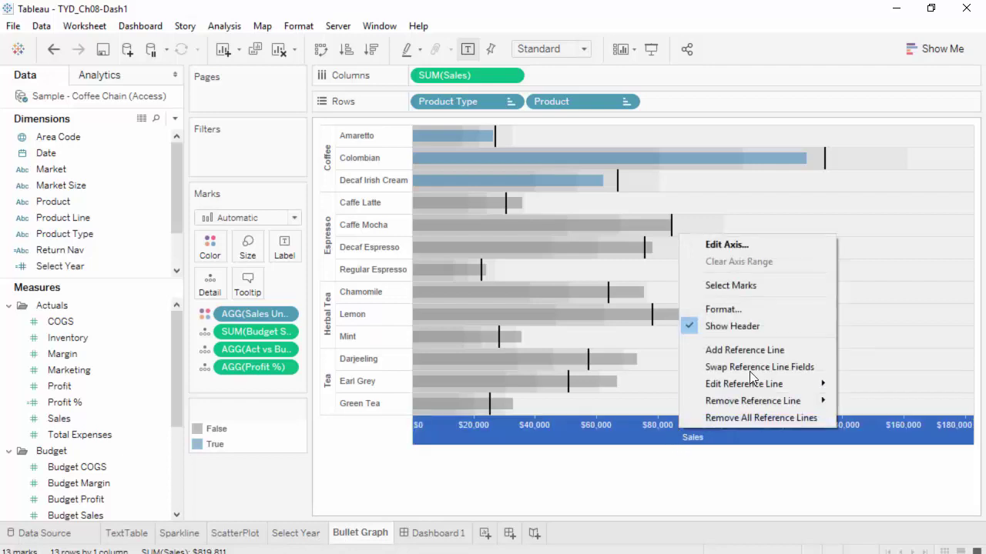
pyautogui.click(751, 330)
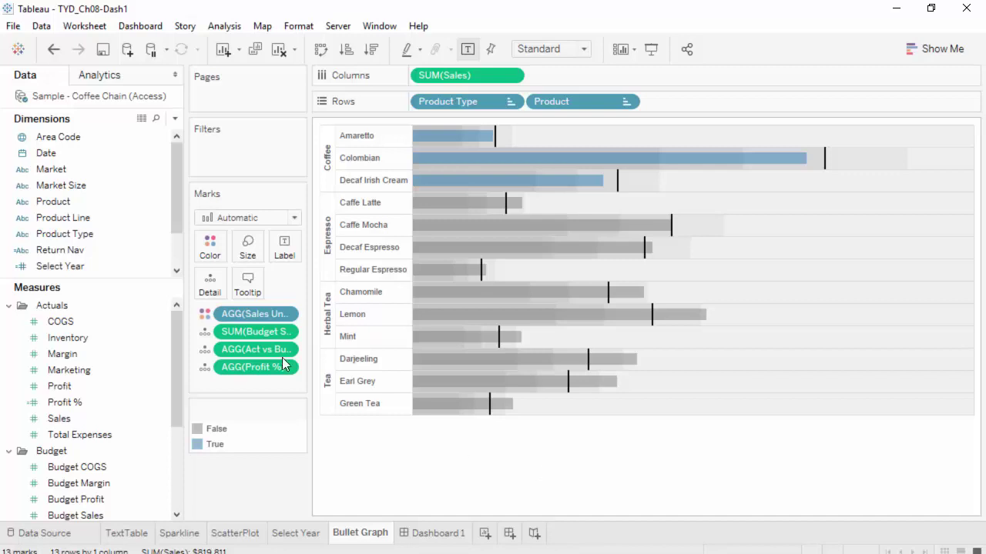
# Step: Review the bullet graph's mark label settings and check the label shown when the Colombian bar is selected
pyautogui.click(285, 247)
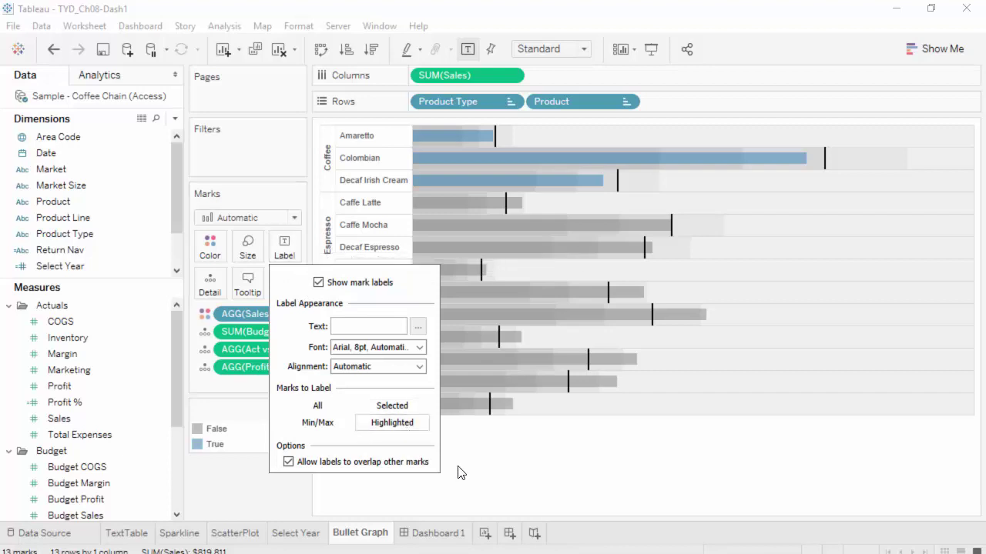
pyautogui.click(556, 480)
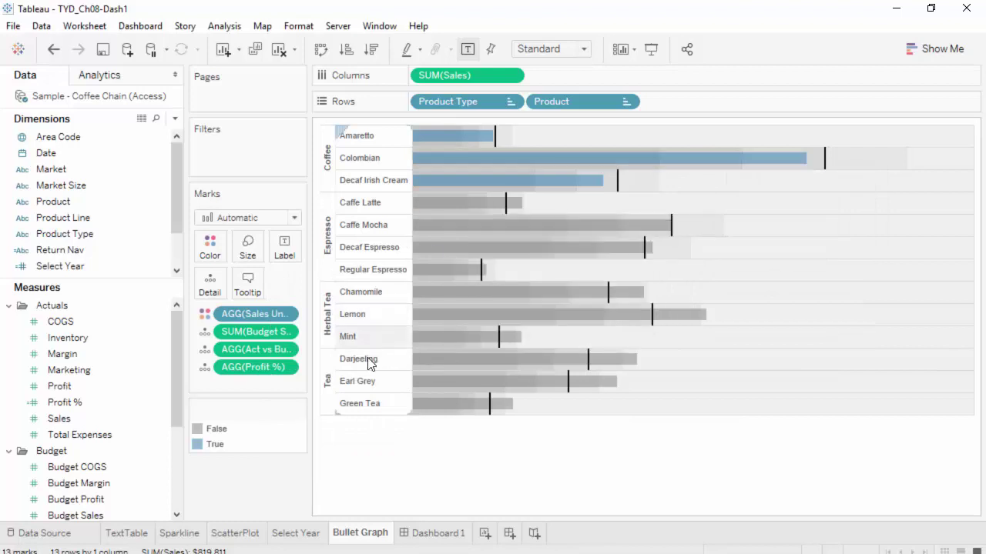
pyautogui.click(662, 160)
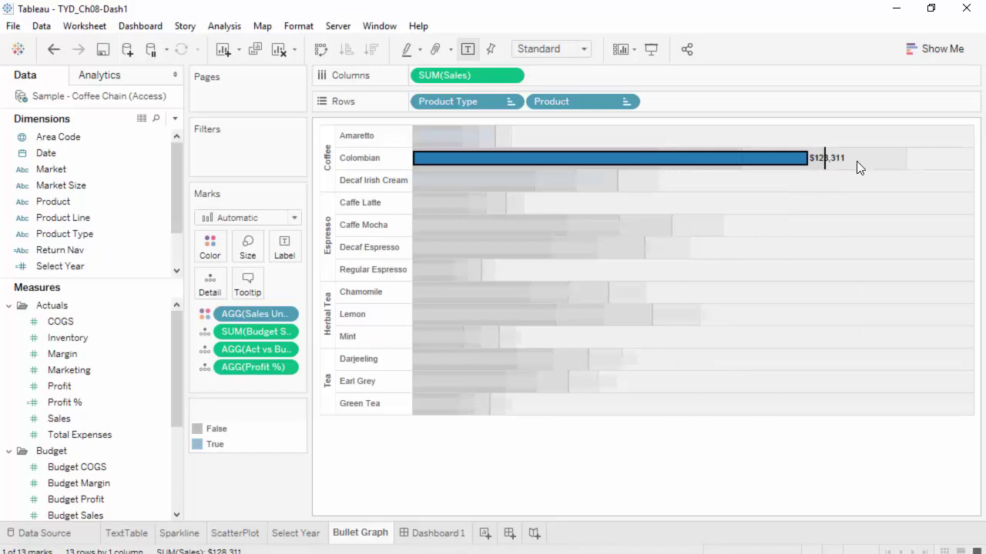
pyautogui.click(716, 513)
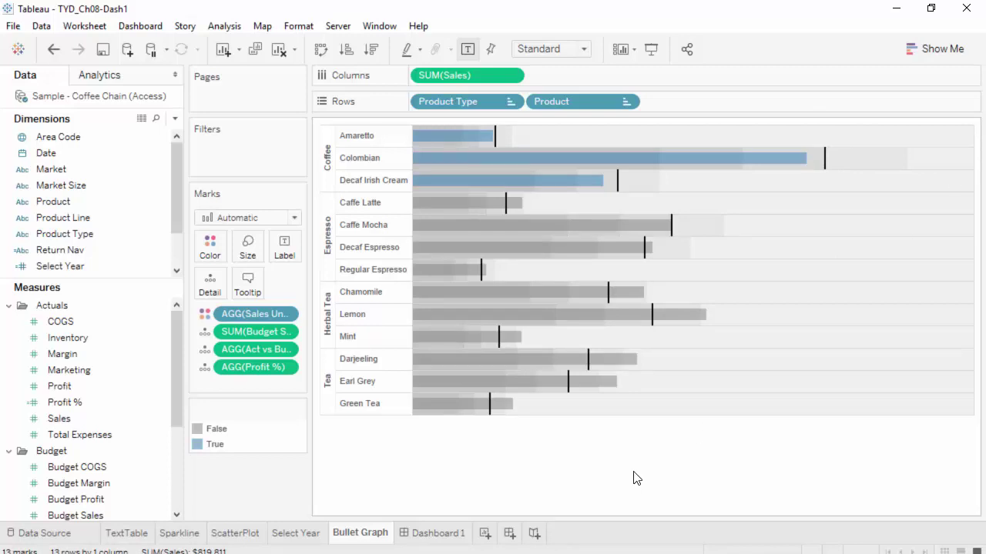
# Step: Return to Dashboard 1 and check the Caffe Mocha bar's label in the Sales versus Budget by Product chart
pyautogui.click(436, 533)
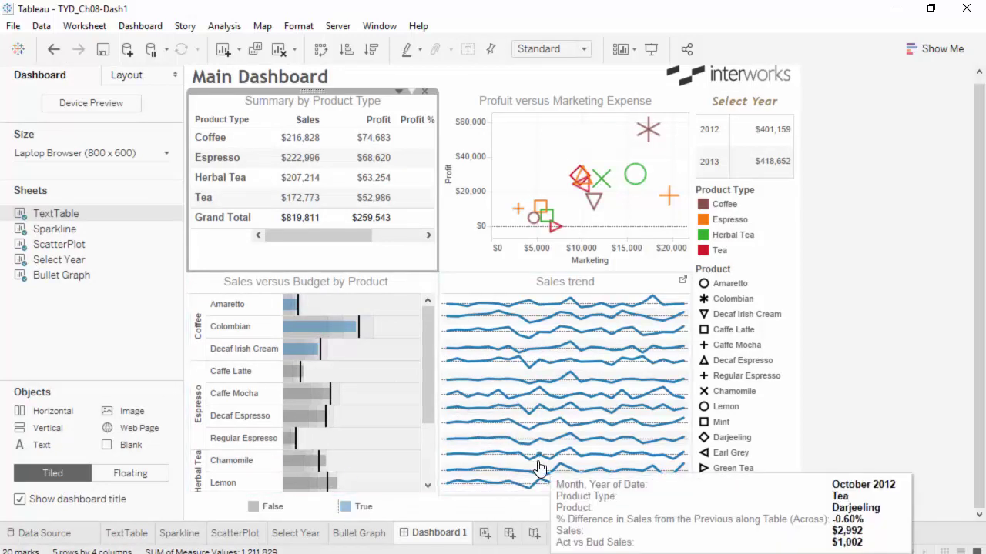
pyautogui.click(319, 393)
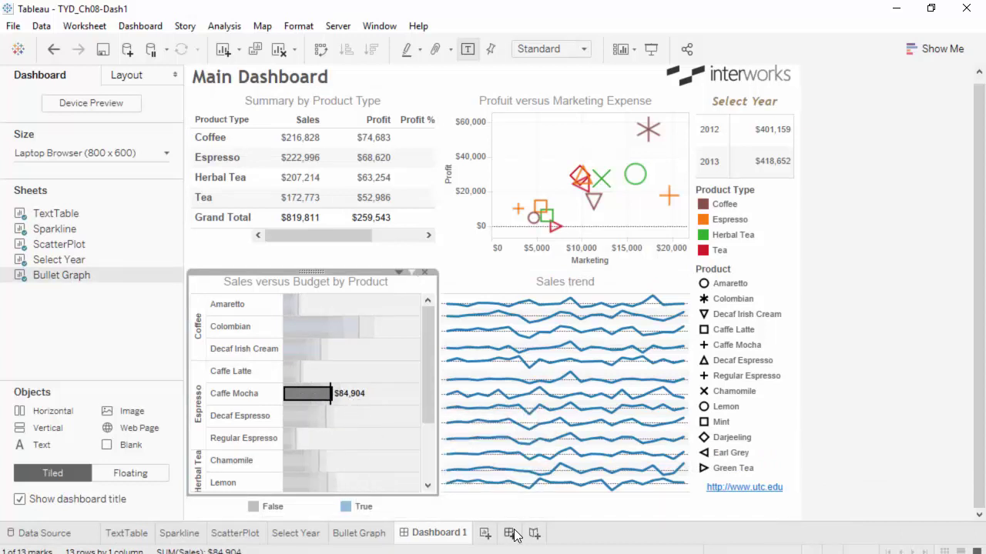
pyautogui.press('Escape')
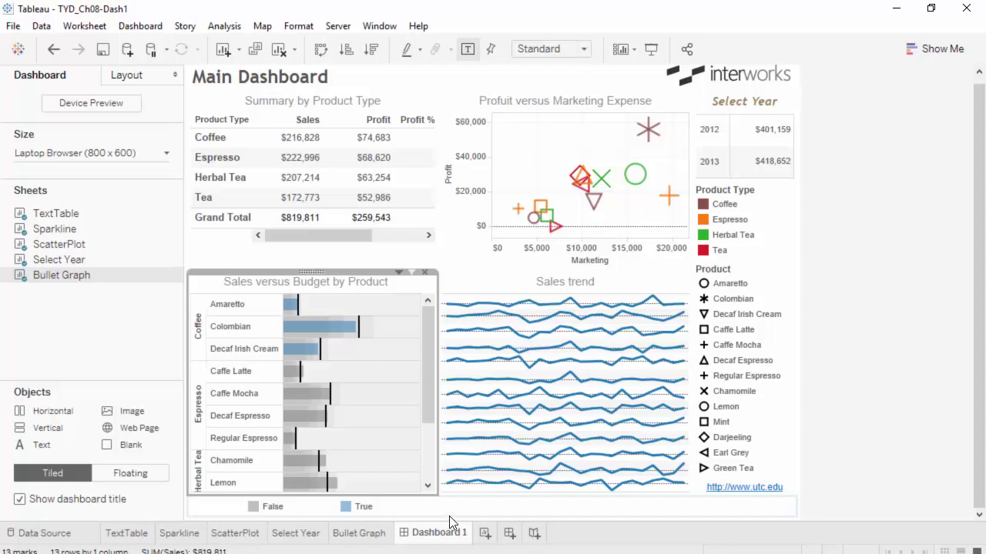
# Step: Set the Sales versus Budget by Product chart's fit to Entire View
pyautogui.moveTo(504, 462)
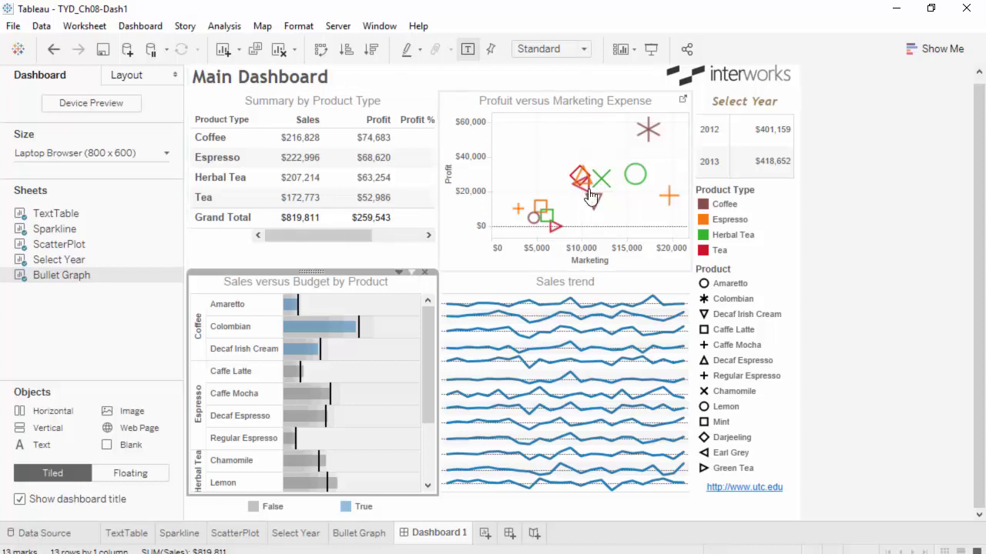
pyautogui.click(399, 274)
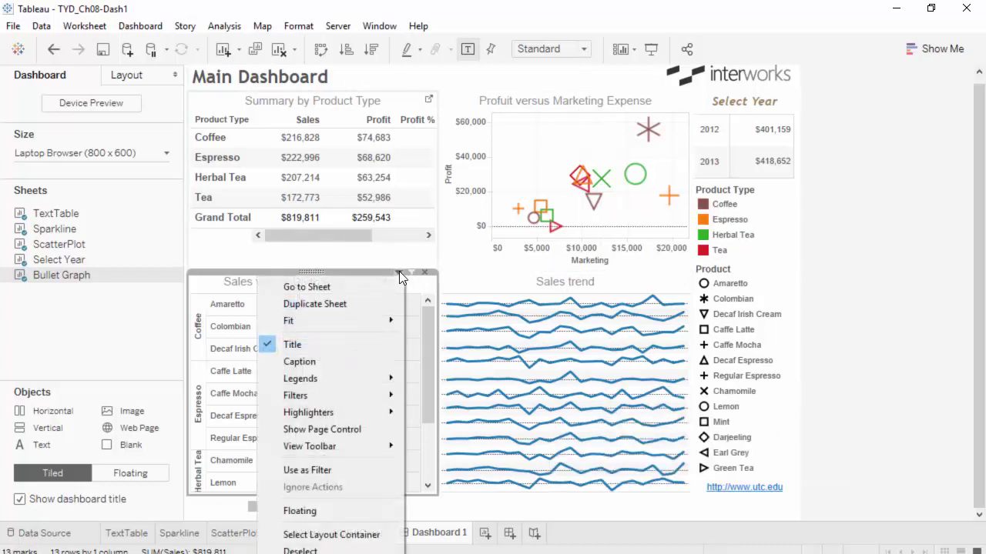
pyautogui.click(431, 321)
pyautogui.moveTo(430, 321); pyautogui.dragTo(422, 300)
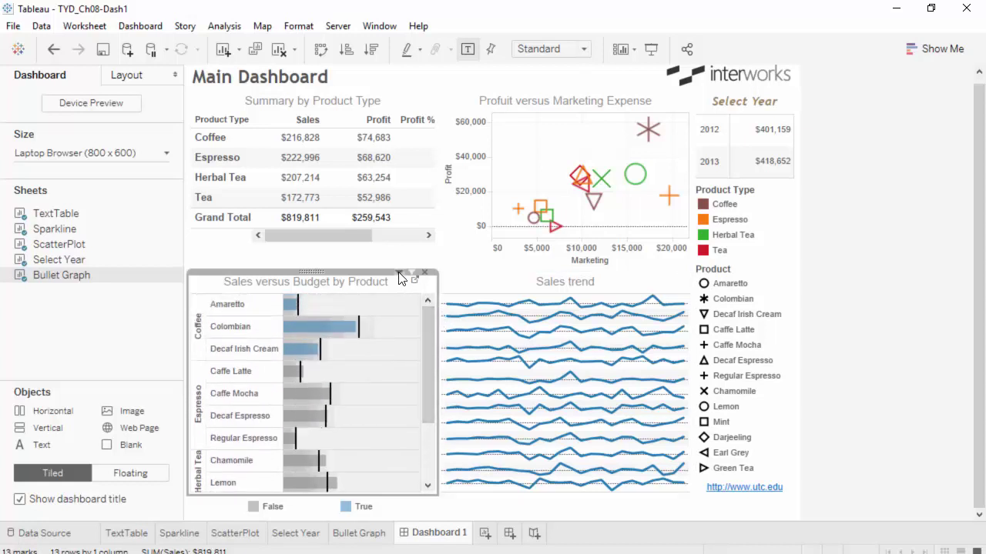
pyautogui.click(399, 272)
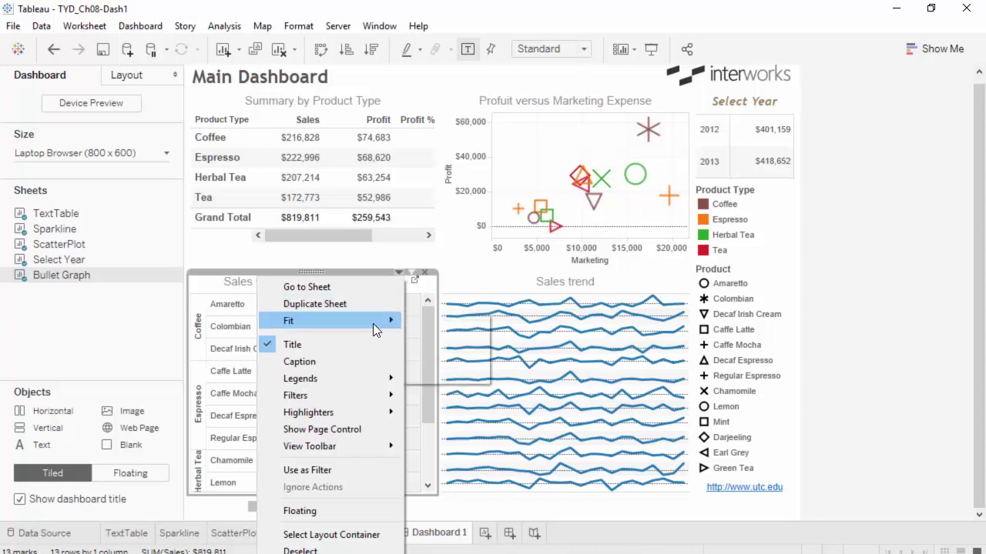
pyautogui.click(452, 375)
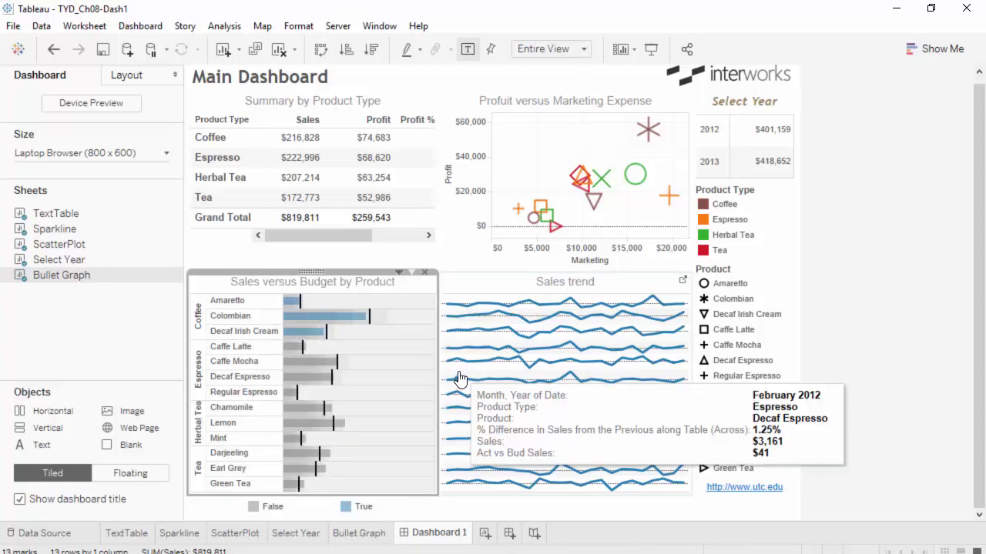
pyautogui.click(650, 291)
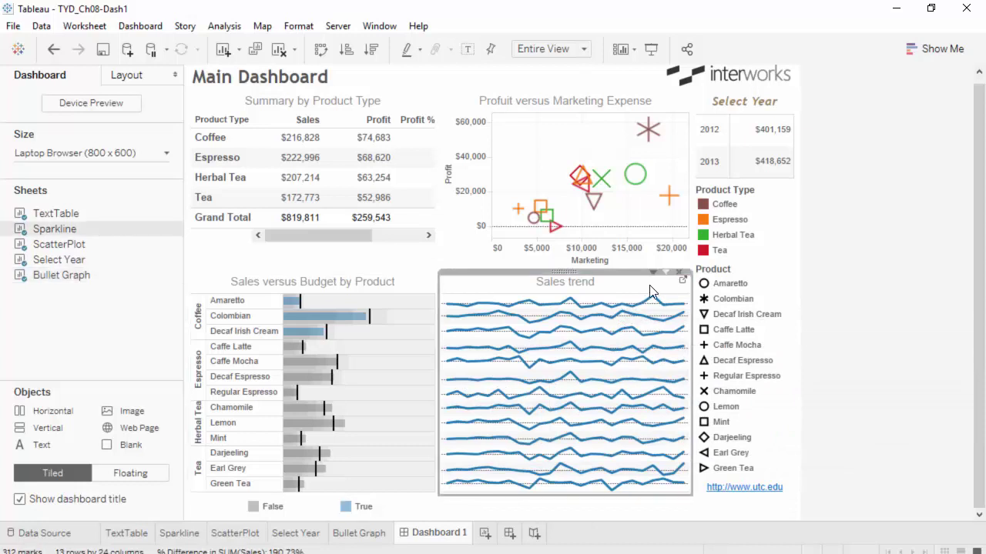
pyautogui.click(653, 274)
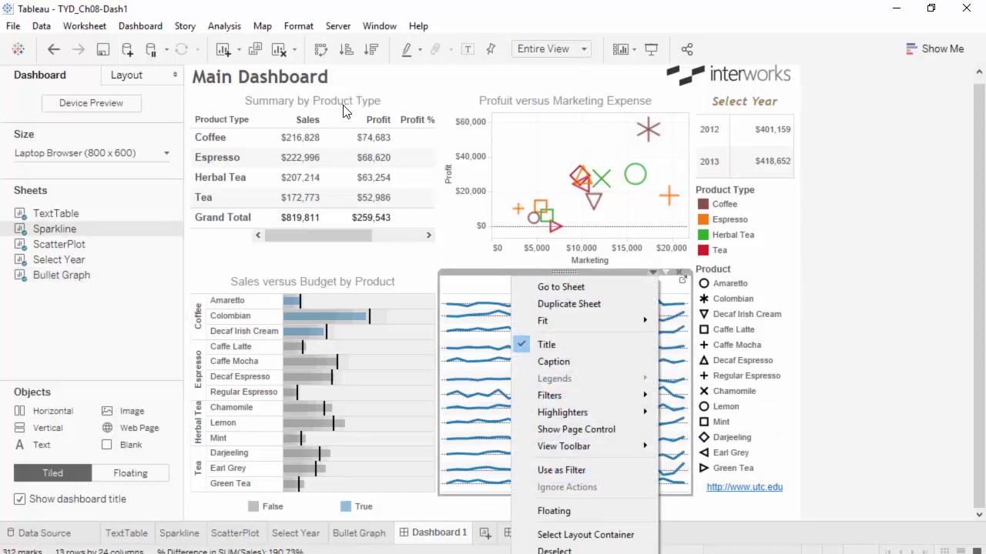
pyautogui.click(355, 227)
# Step: Set the Summary by Product Type table's fit to Entire View
pyautogui.click(345, 232)
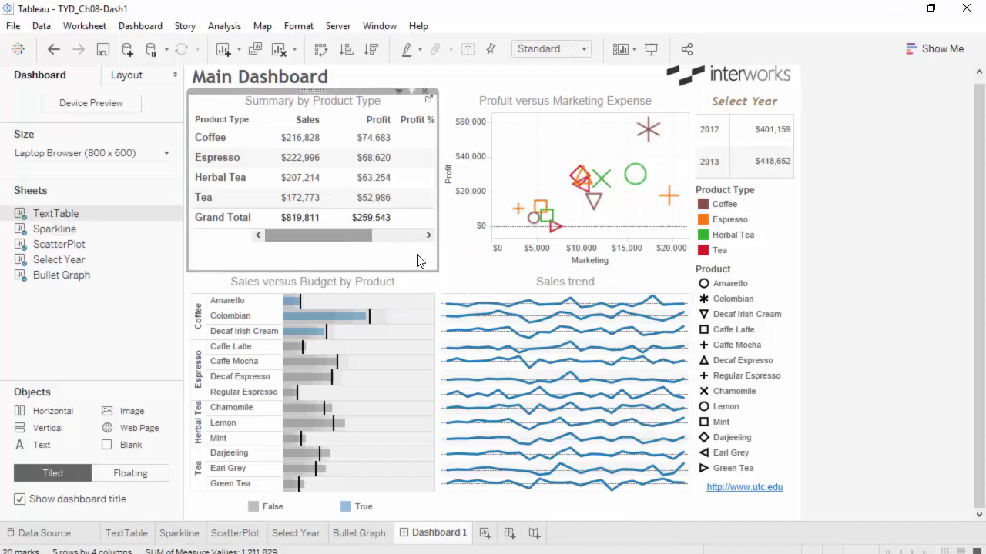
pyautogui.click(398, 90)
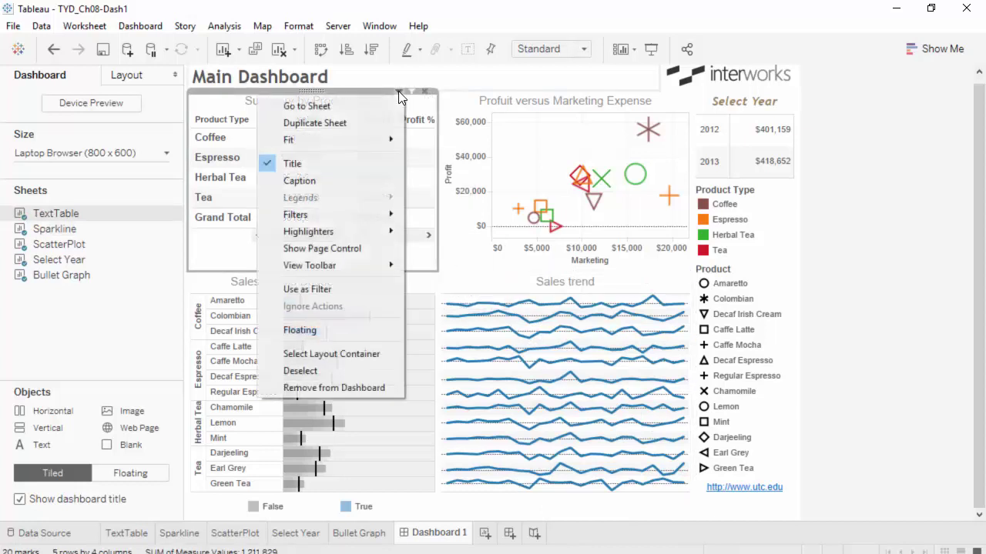
pyautogui.moveTo(368, 137)
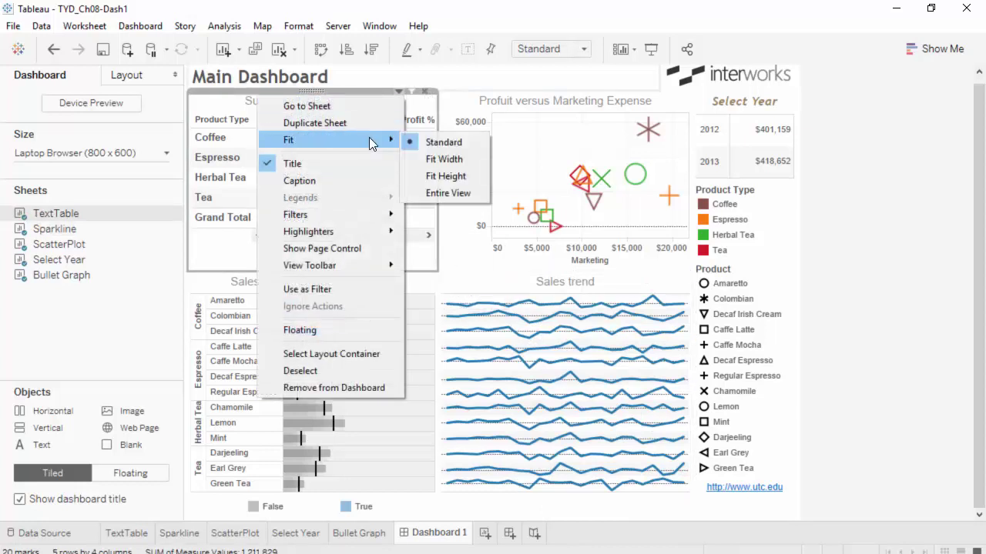
pyautogui.click(465, 190)
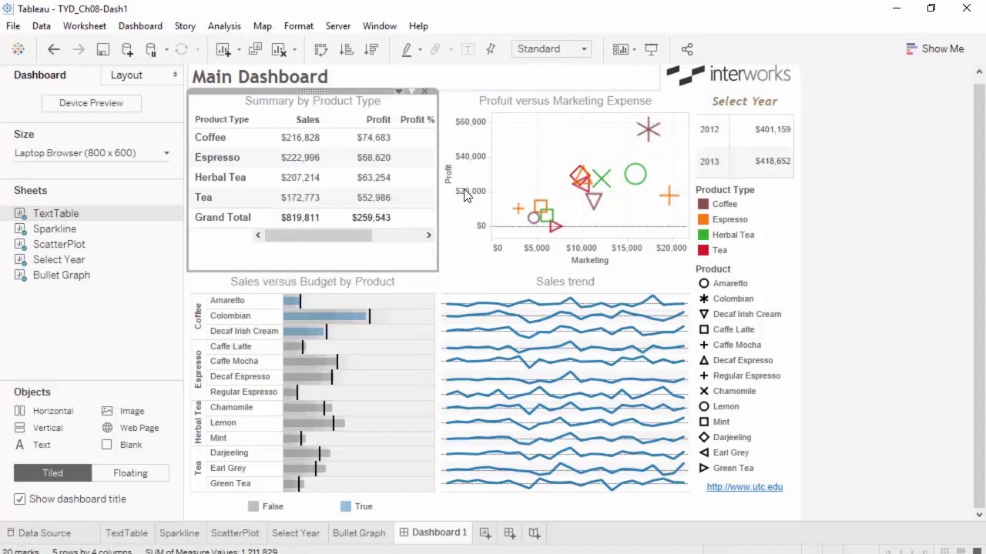
pyautogui.click(598, 106)
pyautogui.click(651, 90)
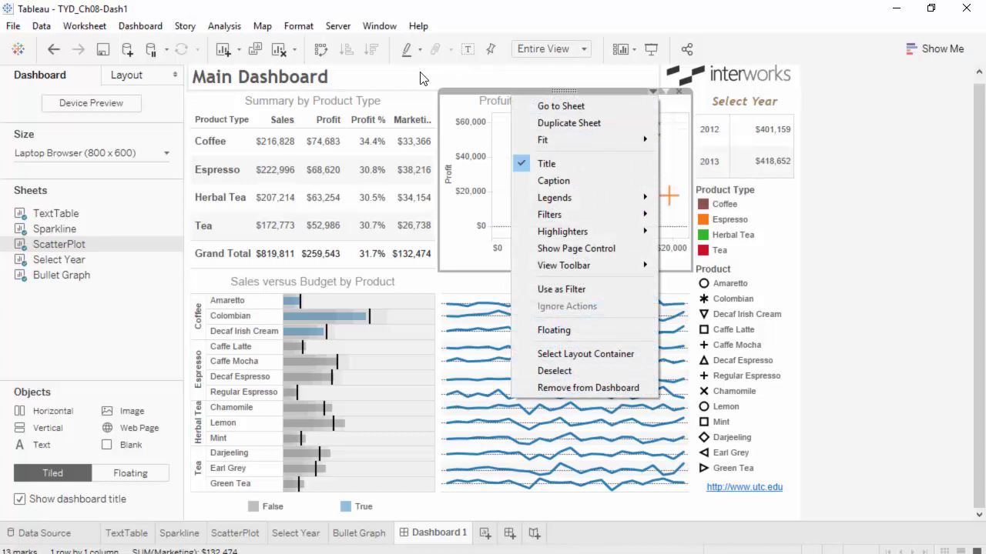
pyautogui.click(443, 144)
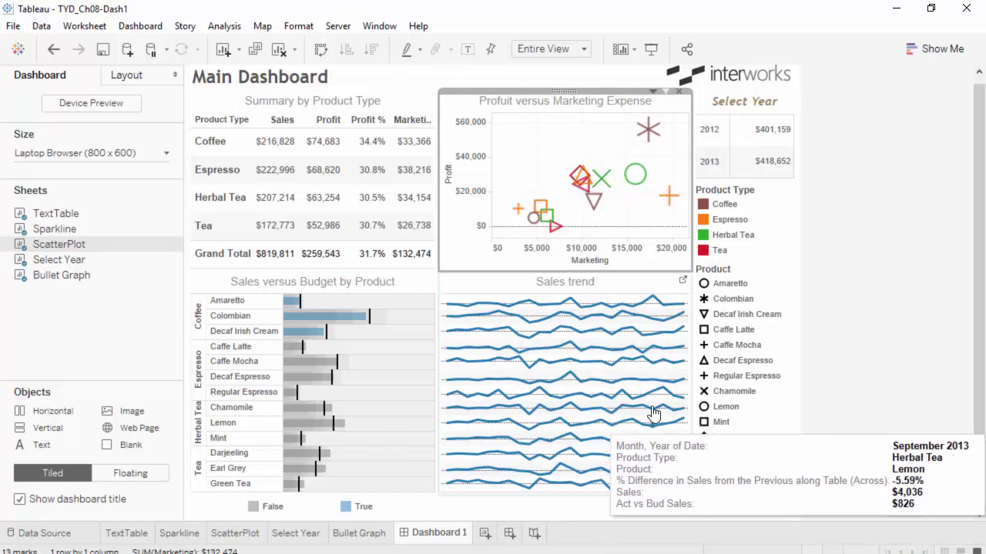
pyautogui.click(390, 77)
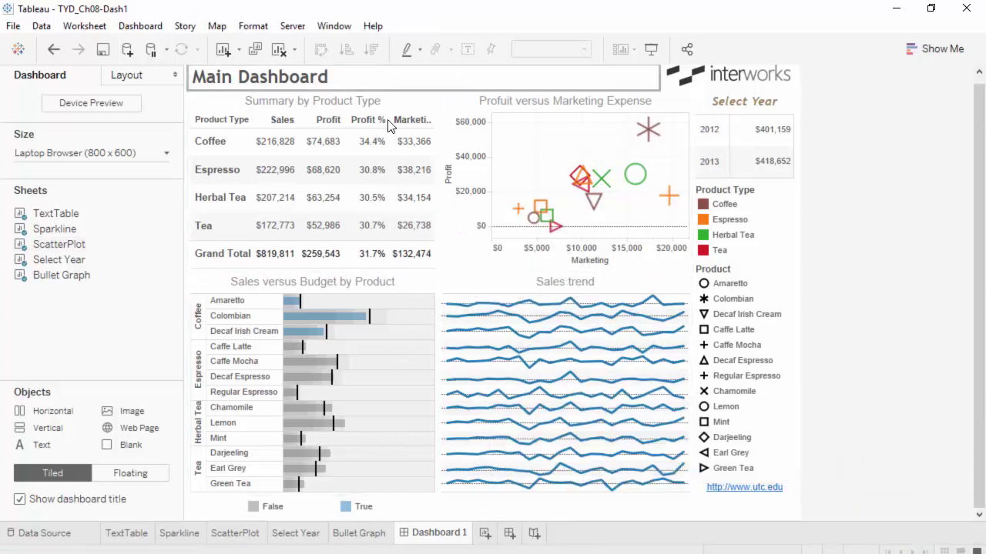